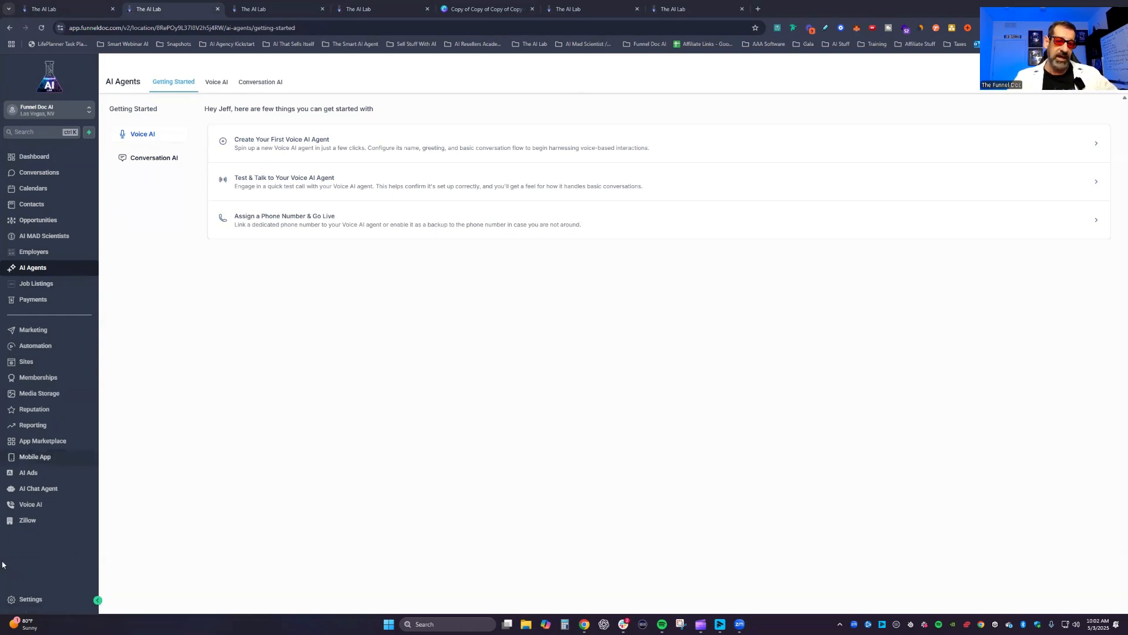
Start creating a new Voice AI agent from the account settings and name it Spark
left_click(34, 604)
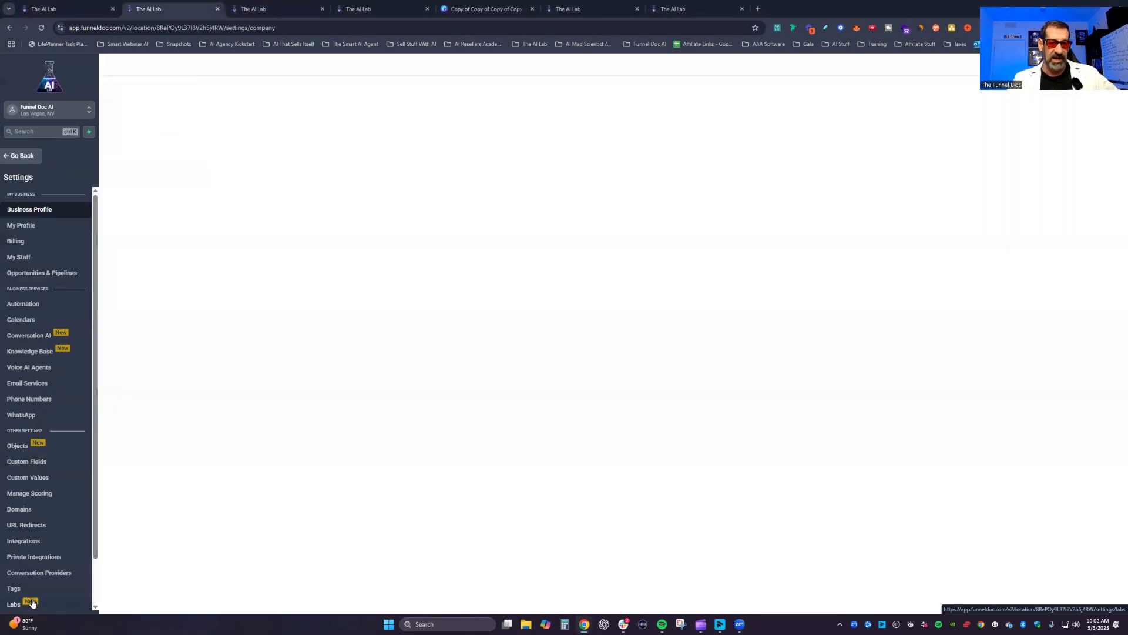
left_click(11, 369)
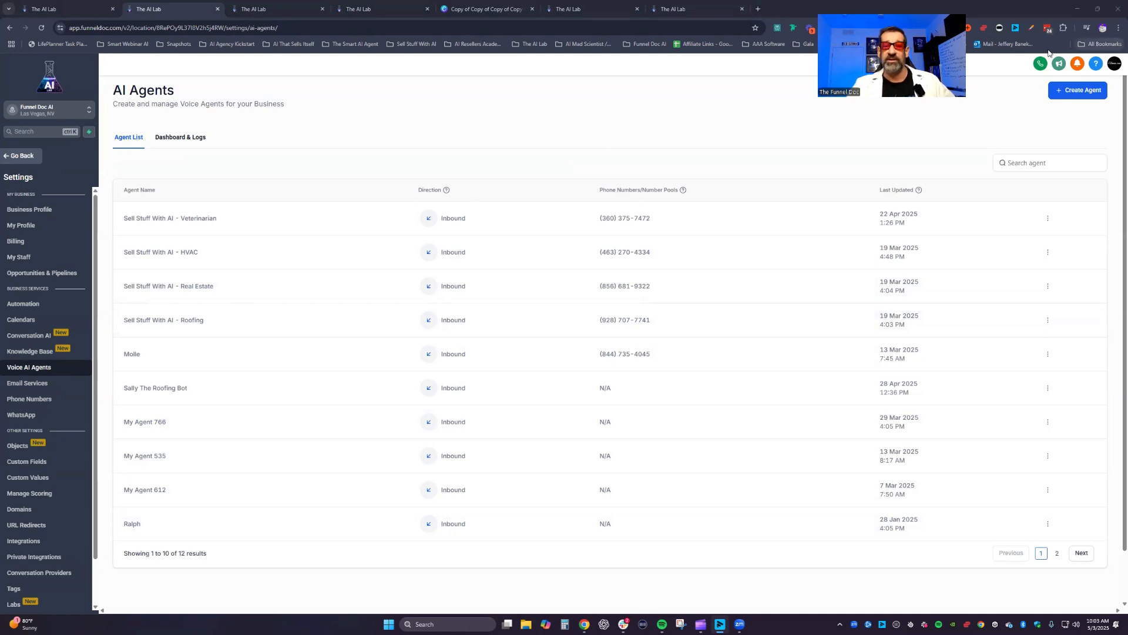
left_click(1084, 90)
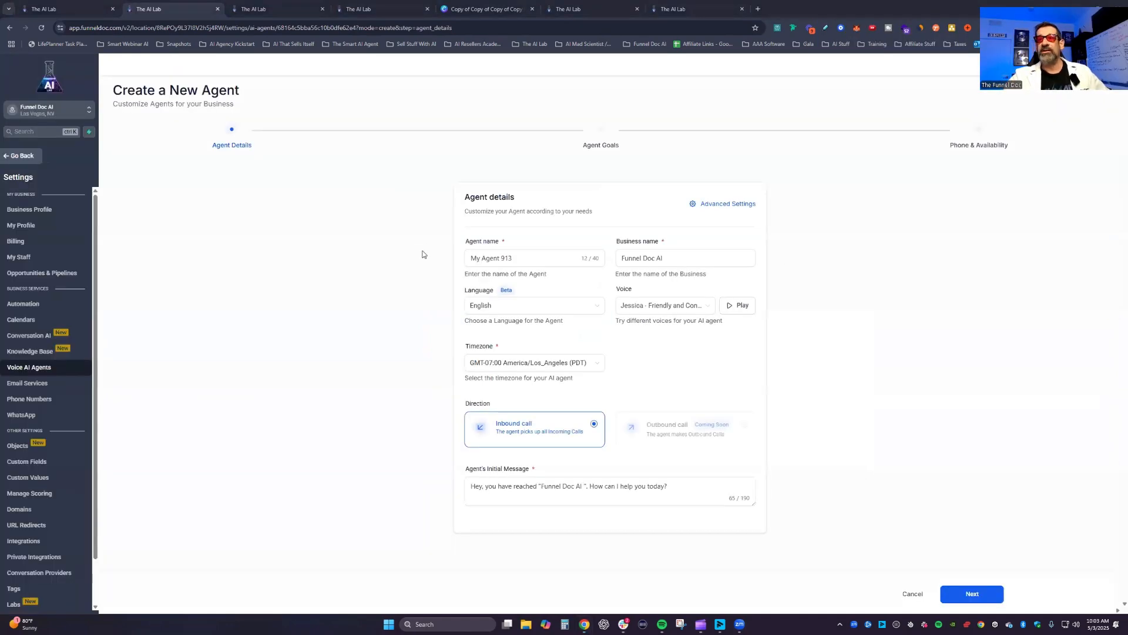
left_click_drag(519, 258, 467, 256)
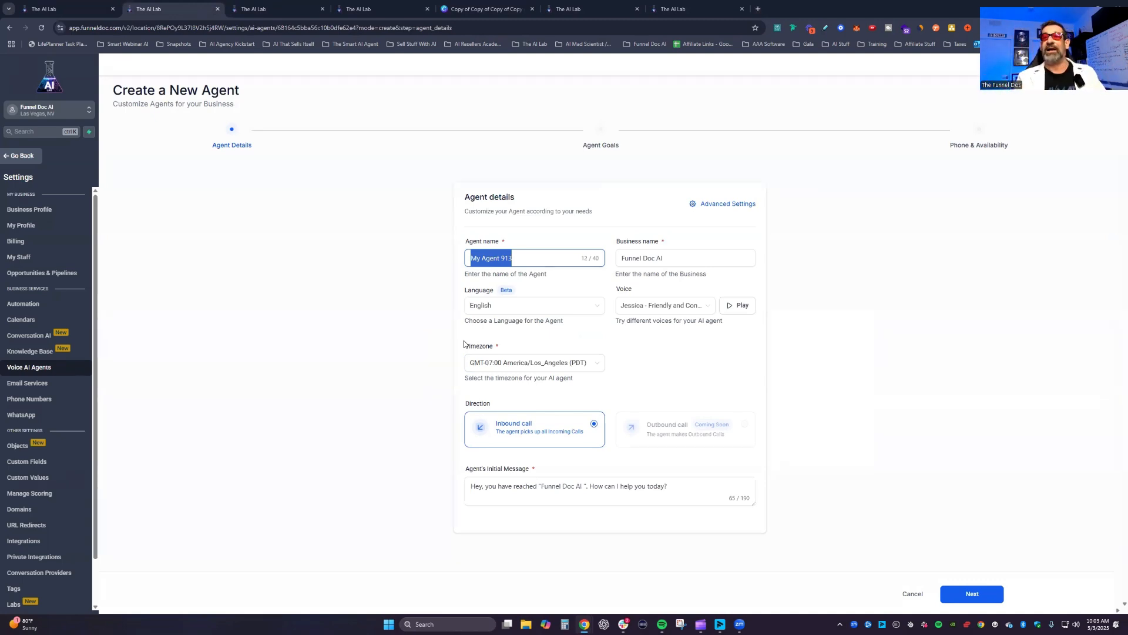
type("Spark")
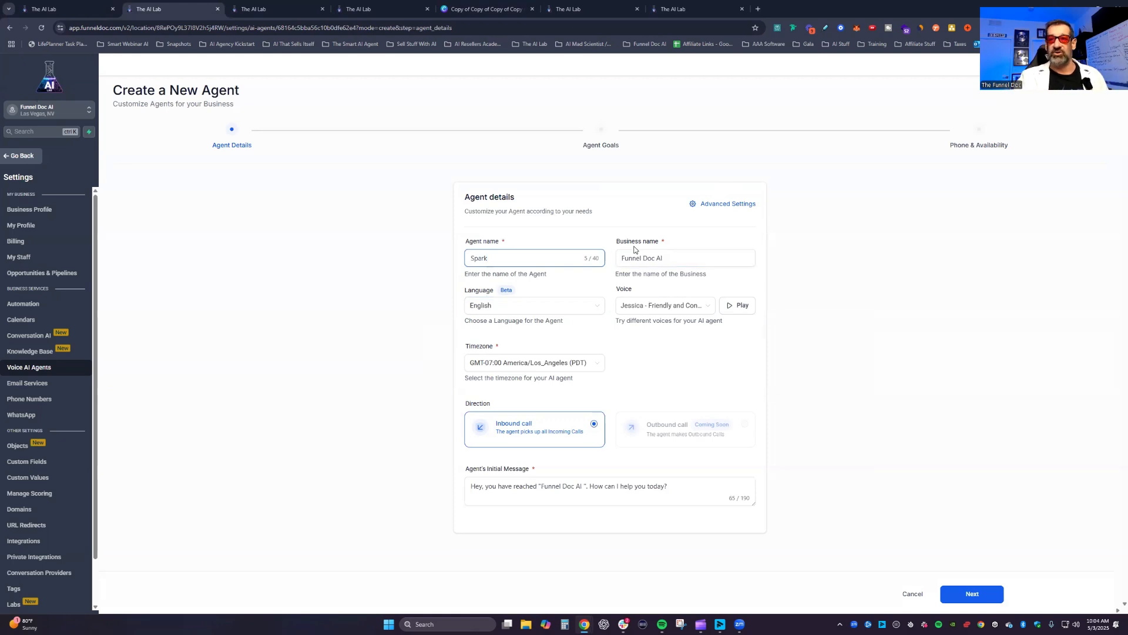
Keep English as the agent's language and set its voice to the expressive Jennifer option
left_click(559, 312)
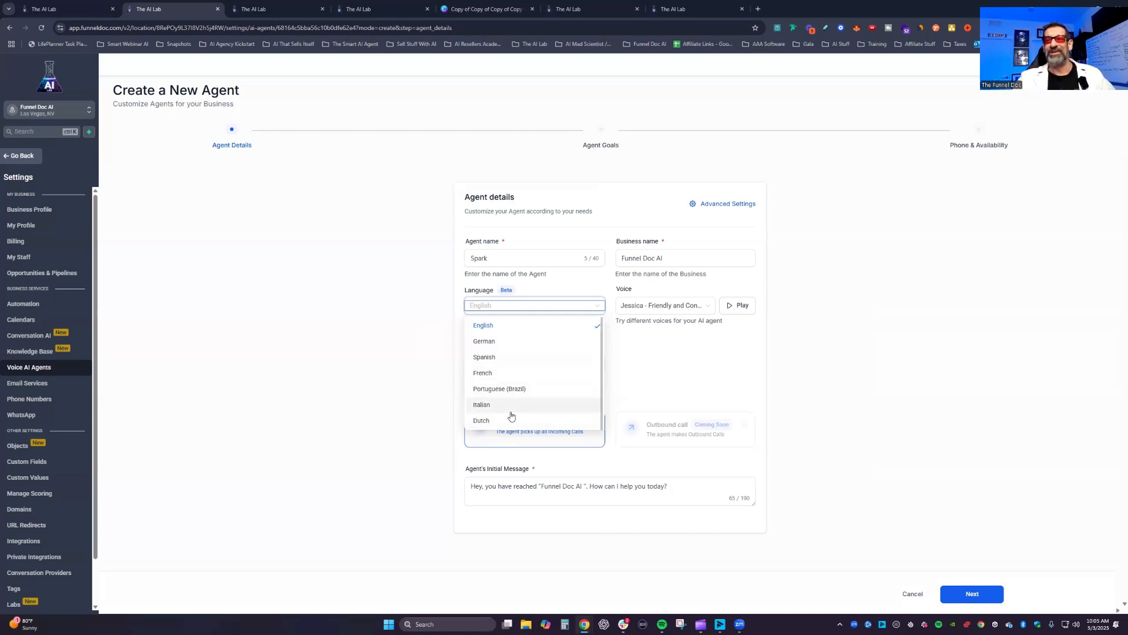
left_click(623, 364)
left_click(714, 309)
scroll(684, 385, "down", 5)
scroll(685, 388, "up", 3)
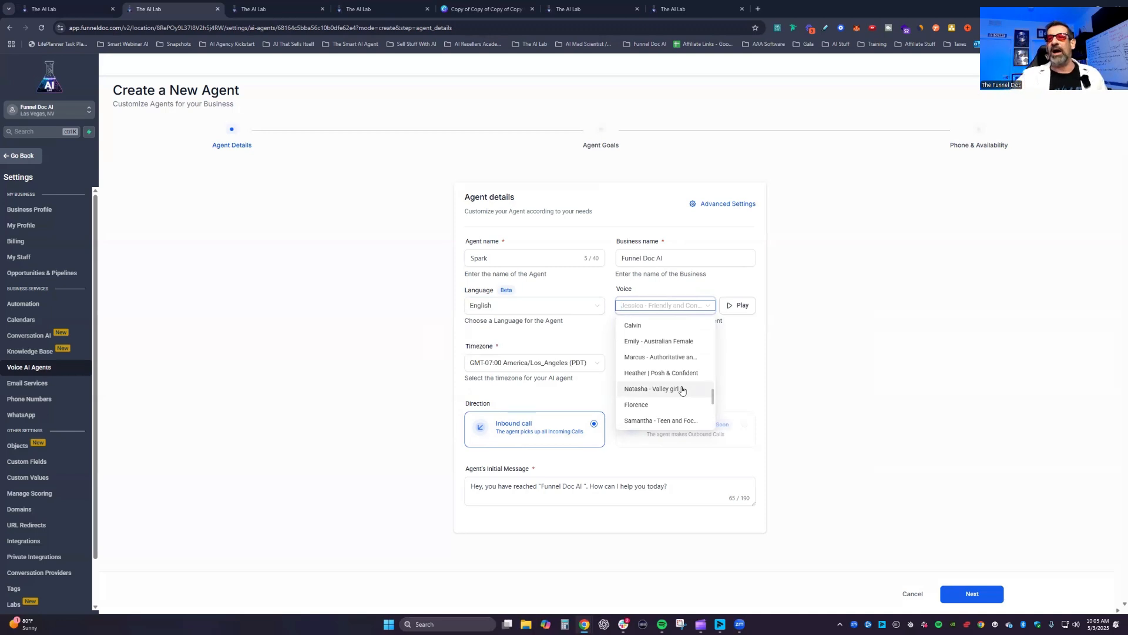
scroll(659, 359, "down", 4)
scroll(664, 403, "down", 1)
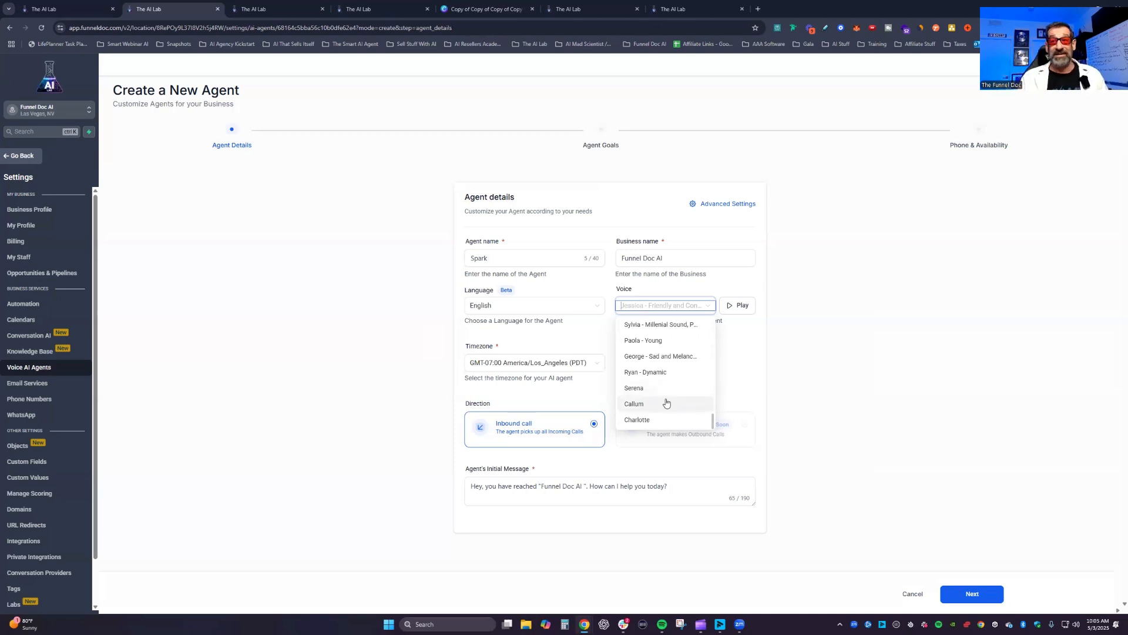
scroll(693, 389, "up", 3)
scroll(690, 386, "up", 6)
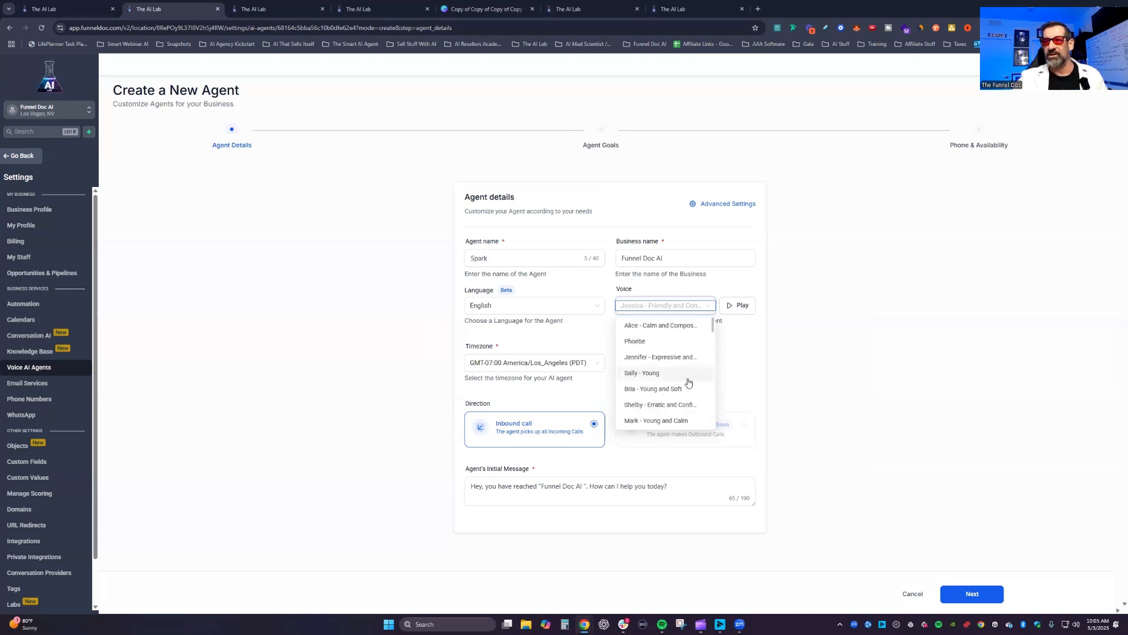
left_click(676, 357)
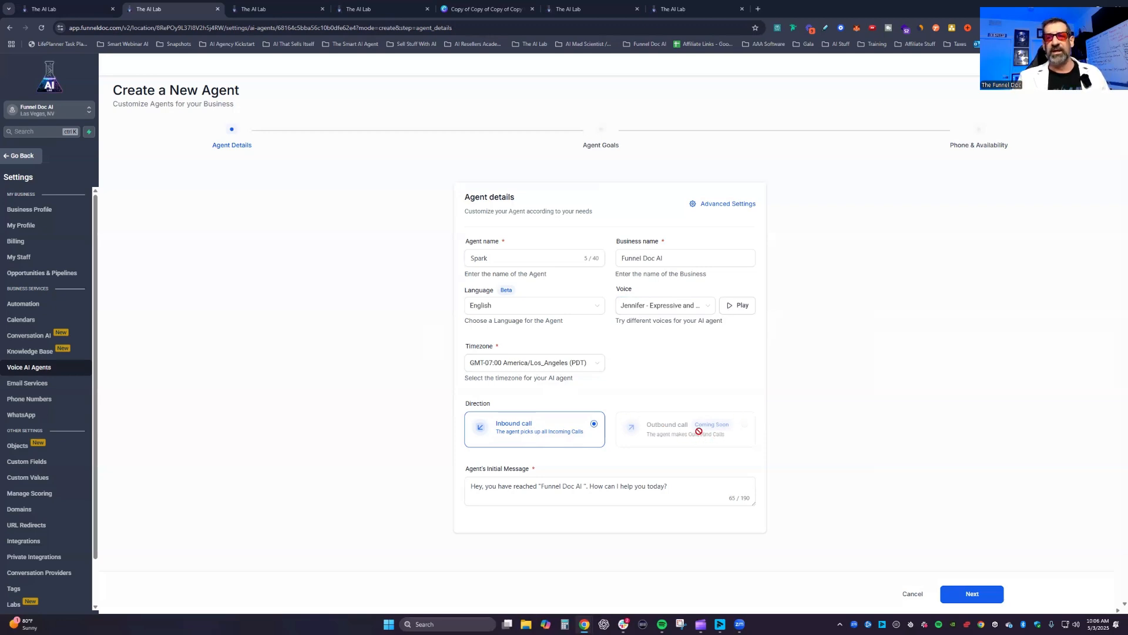
In the agent's advanced settings, set the call time limit to 15 minutes and the idle time period to 7 seconds
left_click(481, 488)
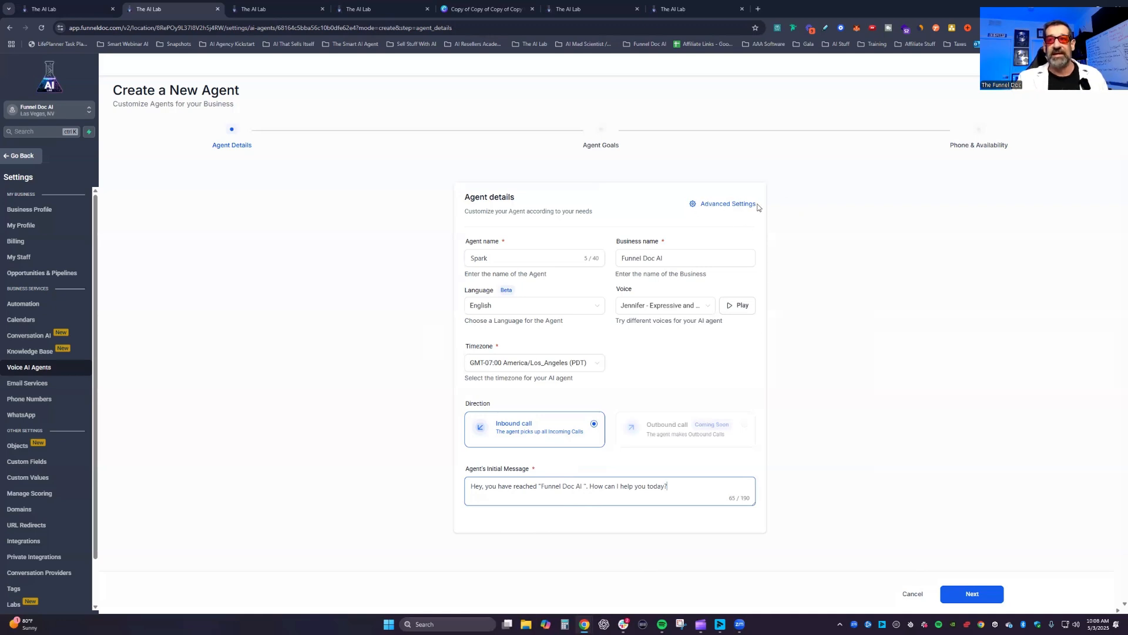
left_click(727, 206)
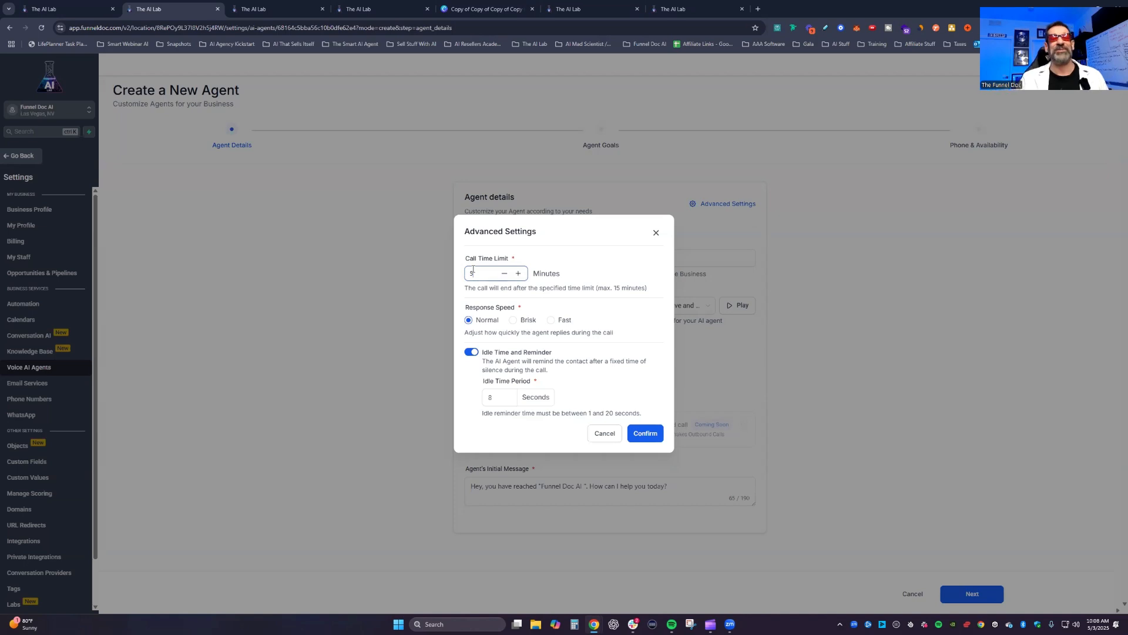
left_click(479, 271)
key("BackSpace")
type("15")
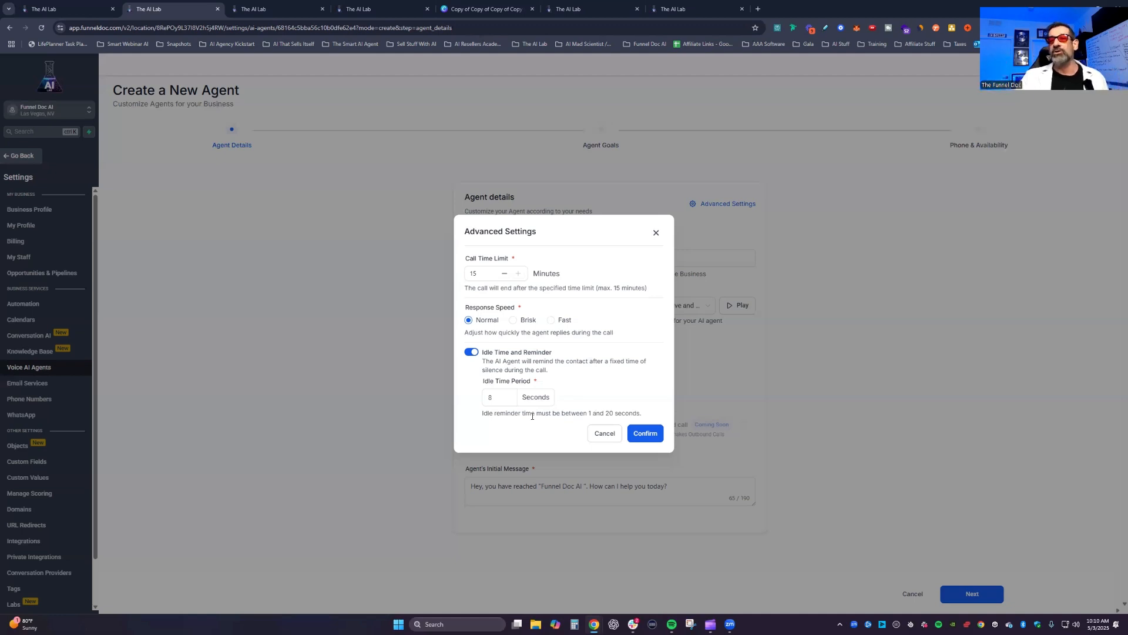
left_click_drag(494, 397, 488, 397)
type("7")
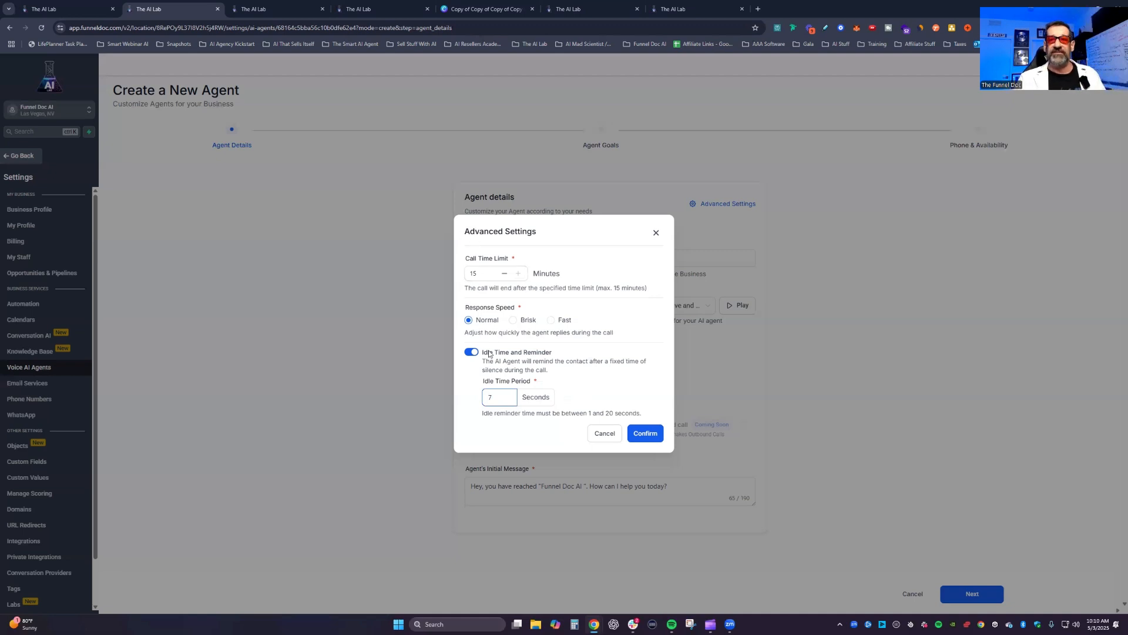
left_click(657, 434)
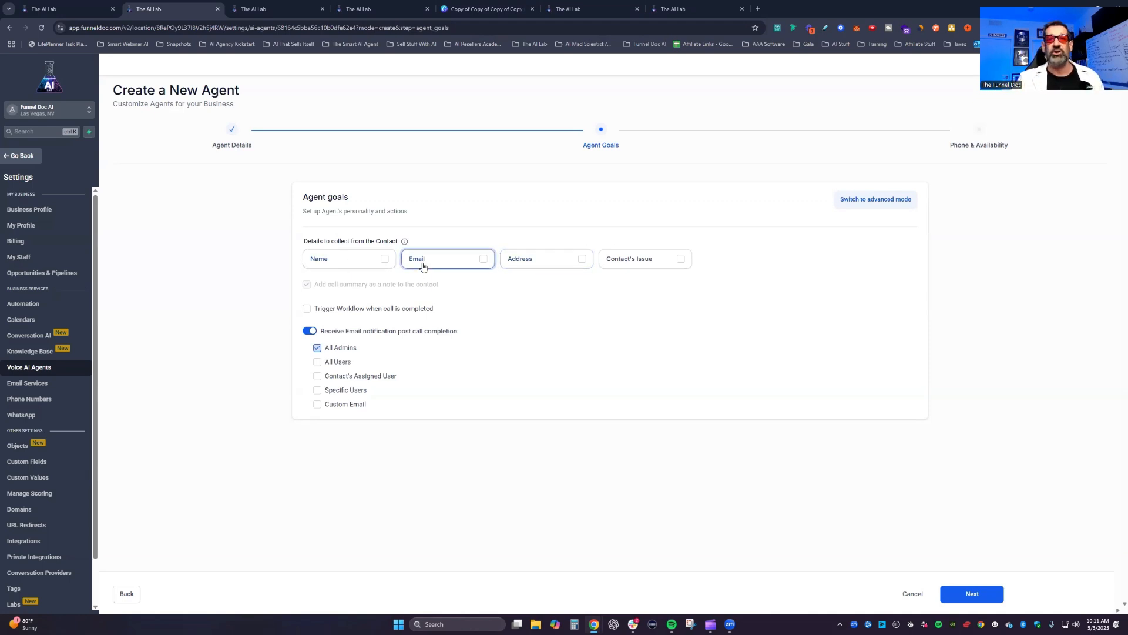
Have the agent collect the contact's Name, Email, Address and Contact's Issue
left_click(356, 260)
left_click(465, 263)
left_click(553, 262)
left_click(628, 269)
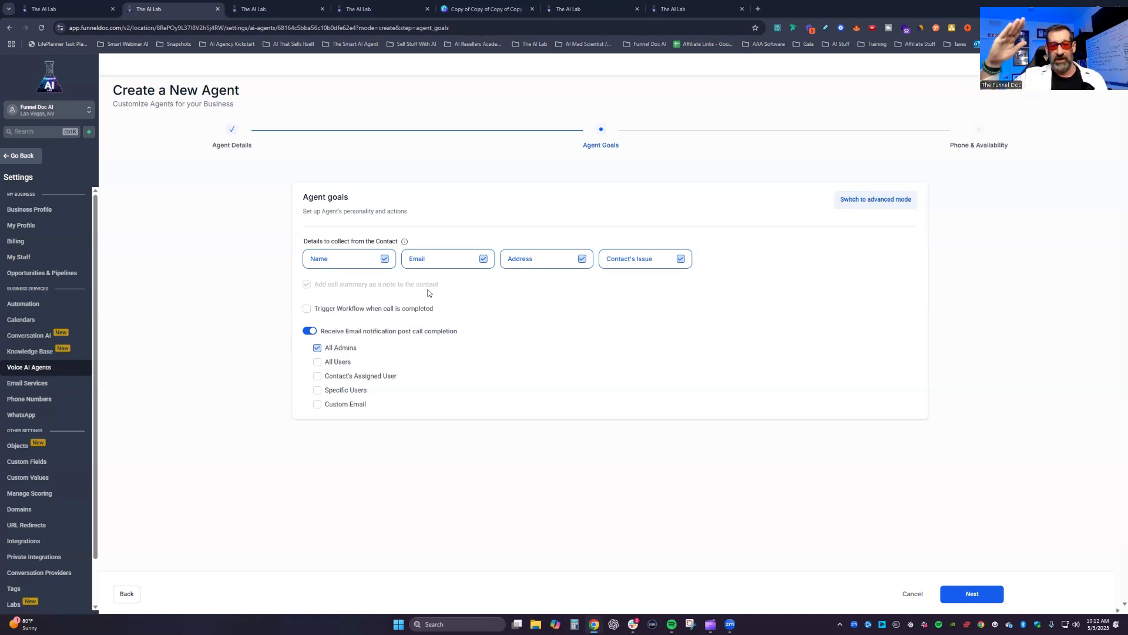
Enable the post-call workflow trigger and select seven workflows, including AI Launch Bootcamp Purchase, AILBC - Abandoned Cart, SILO - Abandoned Cart and SWAI - Abandoned Cart
left_click(325, 310)
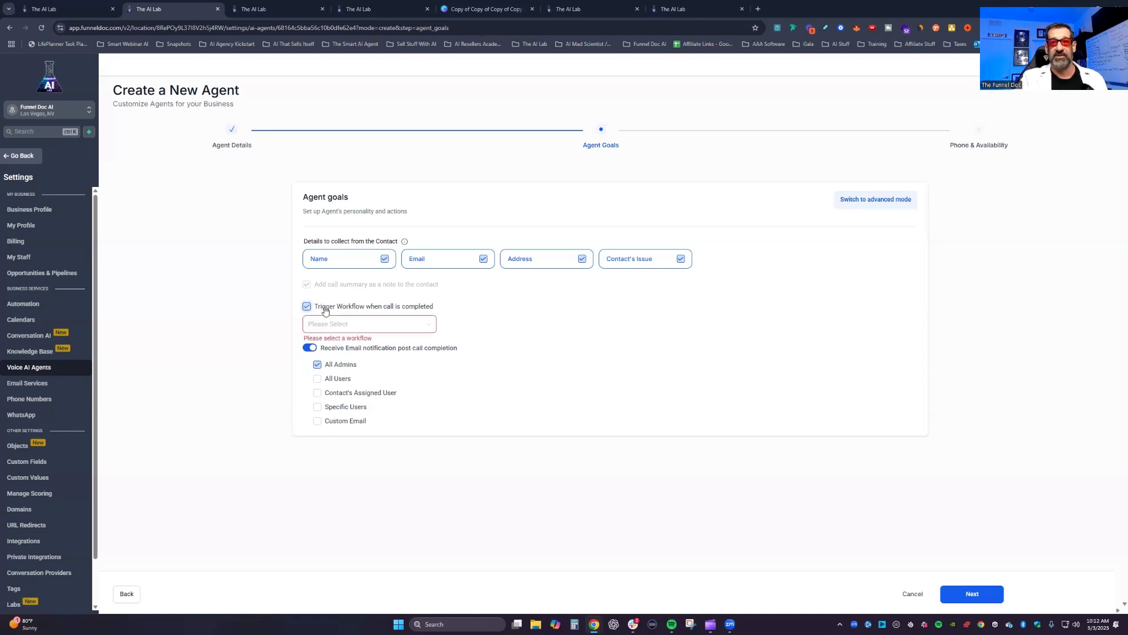
left_click(346, 325)
left_click(370, 360)
left_click(382, 391)
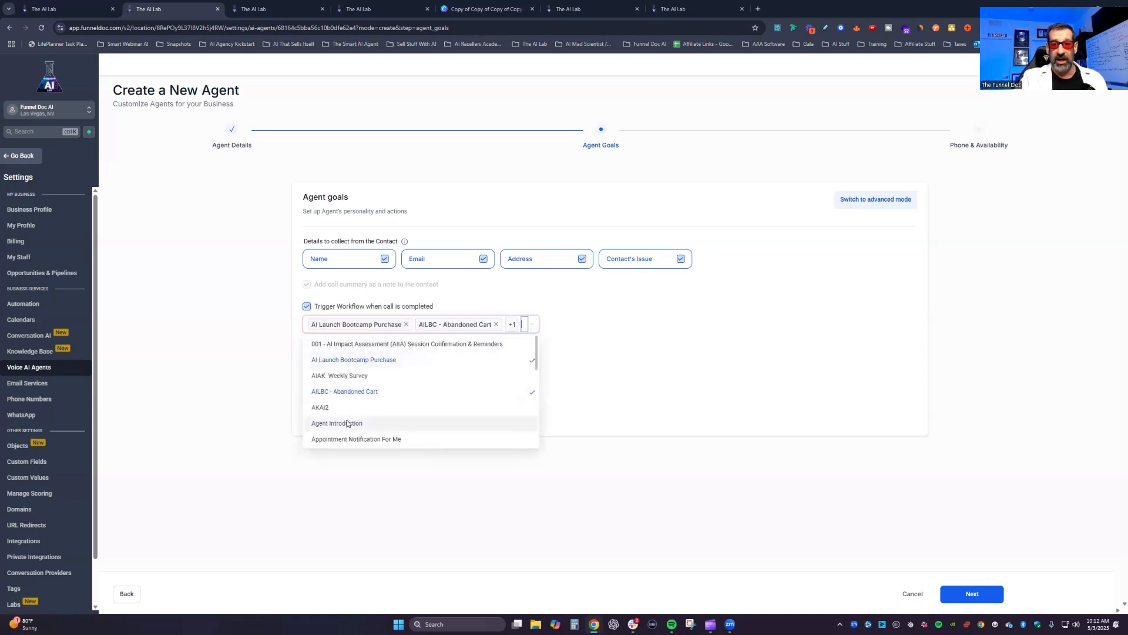
left_click(347, 424)
scroll(358, 414, "down", 3)
left_click(370, 404)
scroll(385, 424, "down", 3)
left_click(374, 395)
left_click(376, 349)
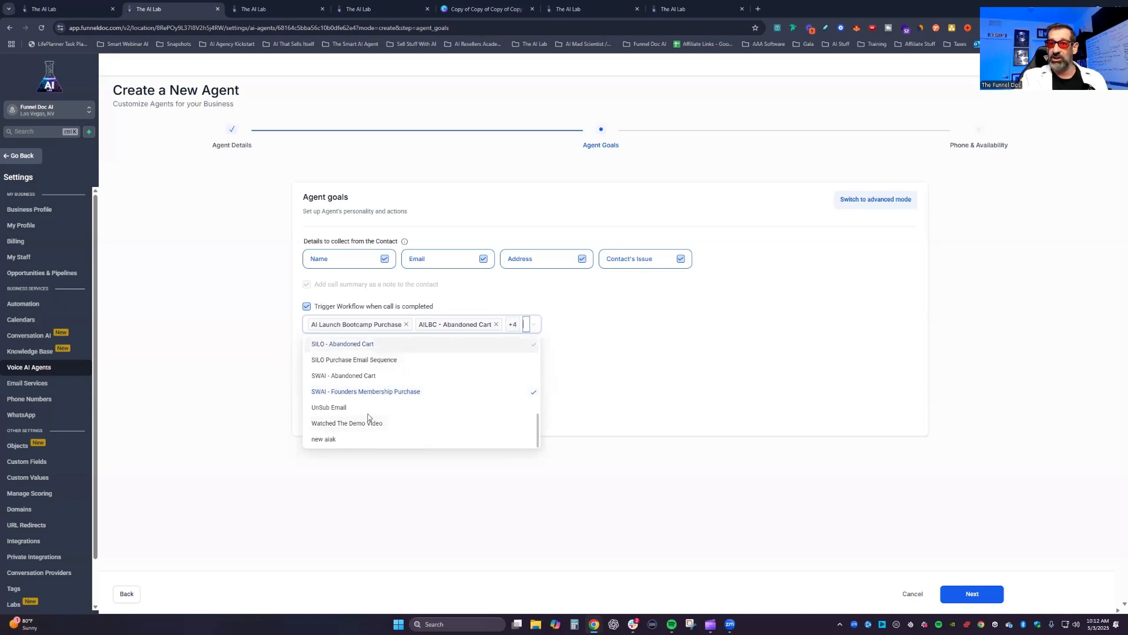
left_click(372, 375)
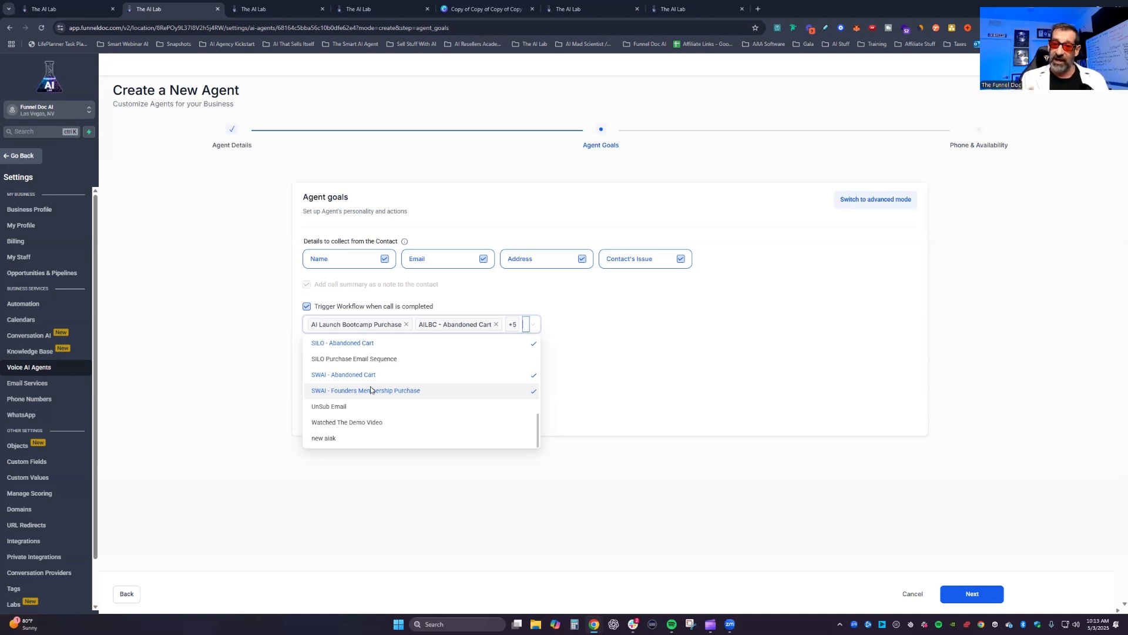
left_click(601, 330)
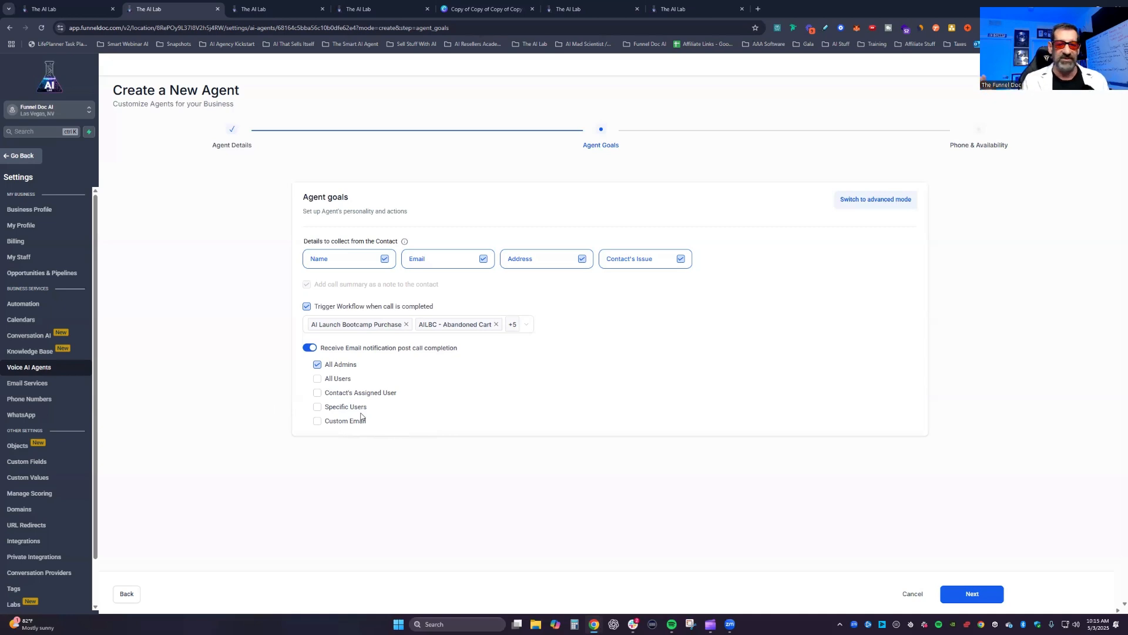
left_click(317, 421)
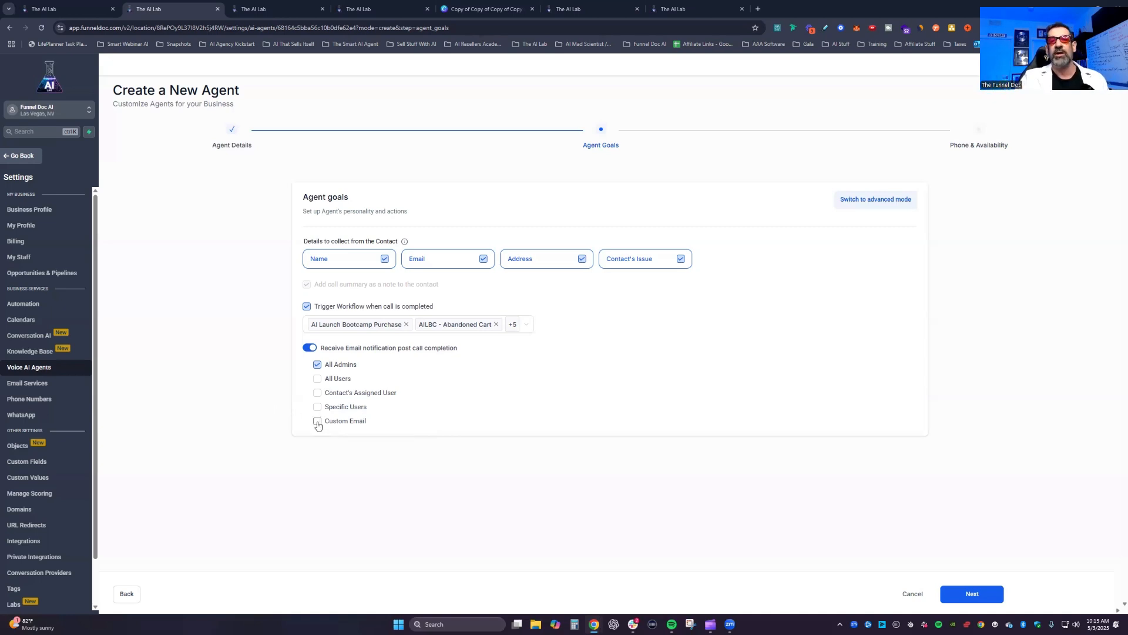
left_click(318, 379)
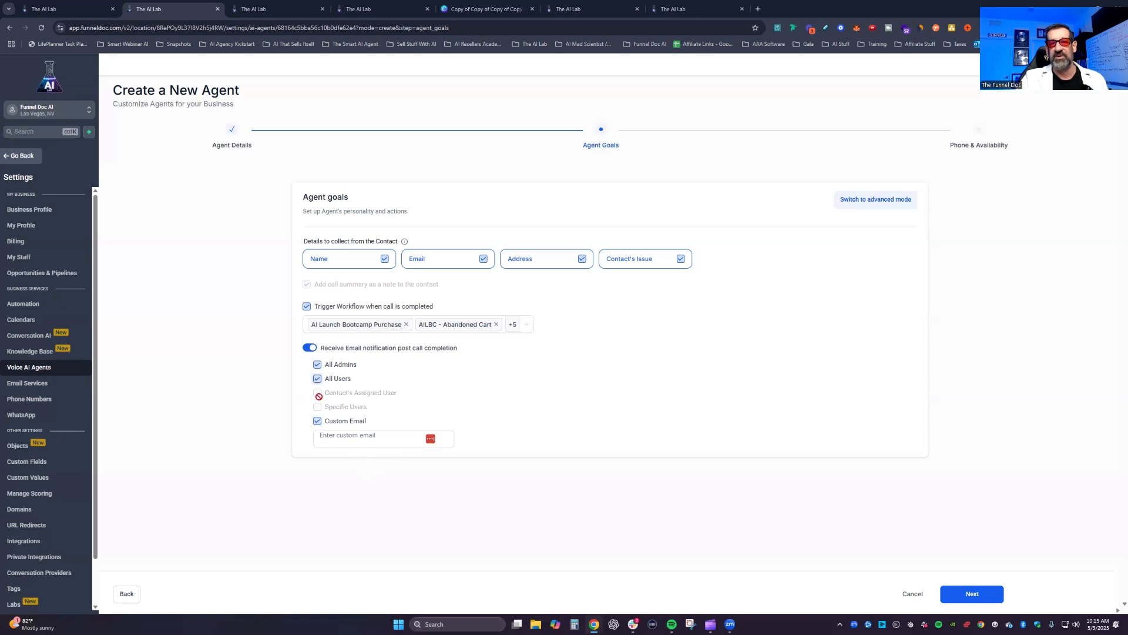
left_click(317, 378)
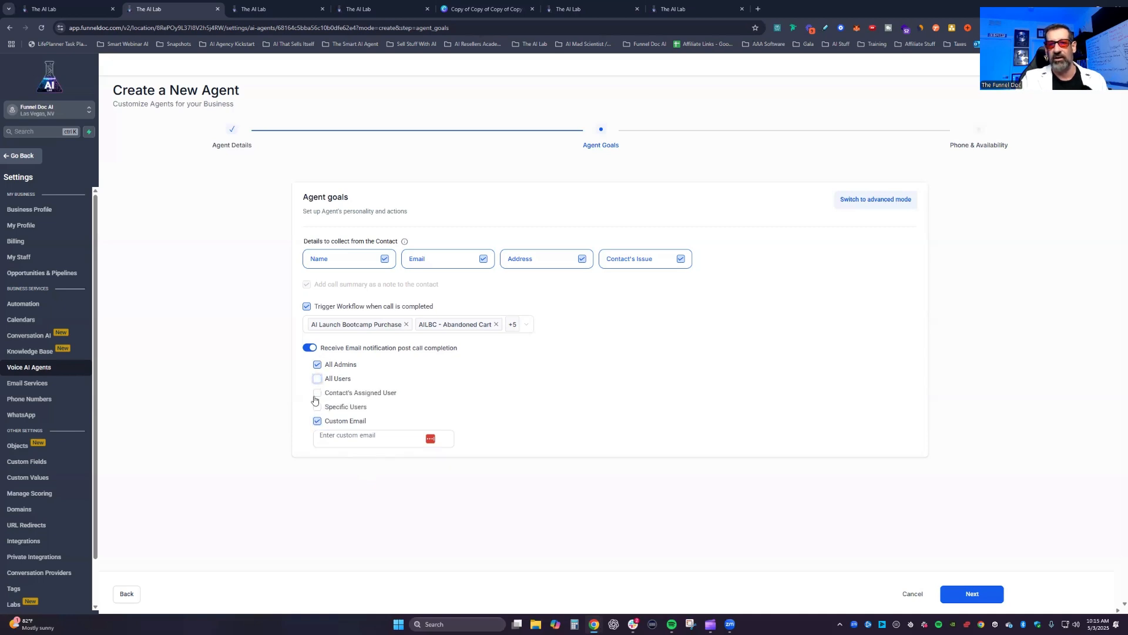
left_click(318, 407)
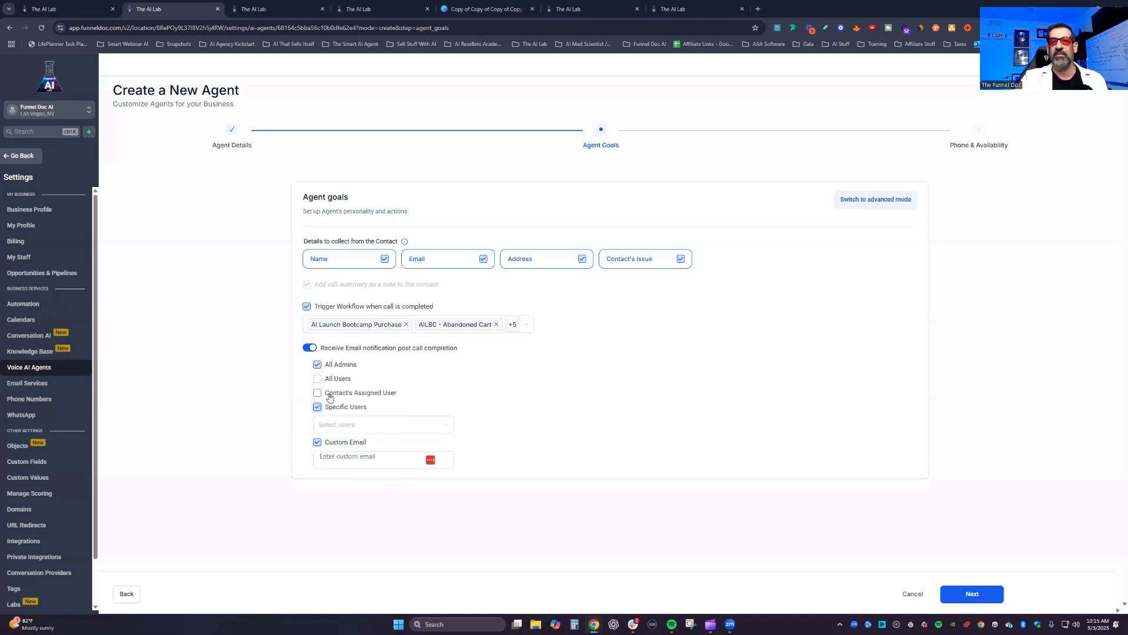
left_click(318, 393)
left_click(371, 424)
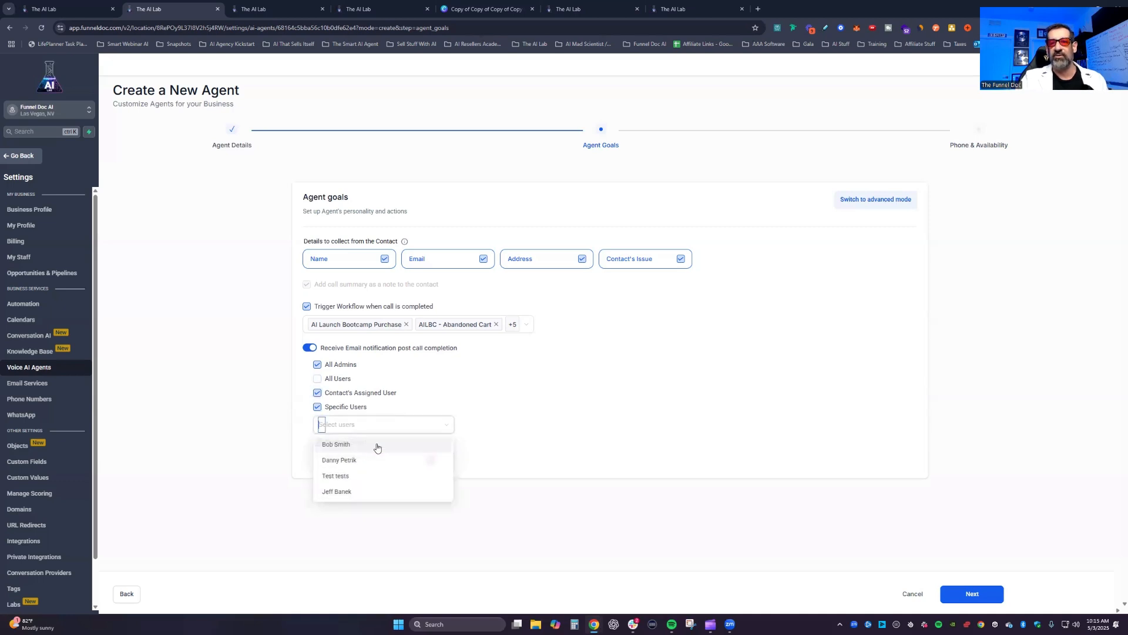
left_click(514, 381)
left_click(318, 379)
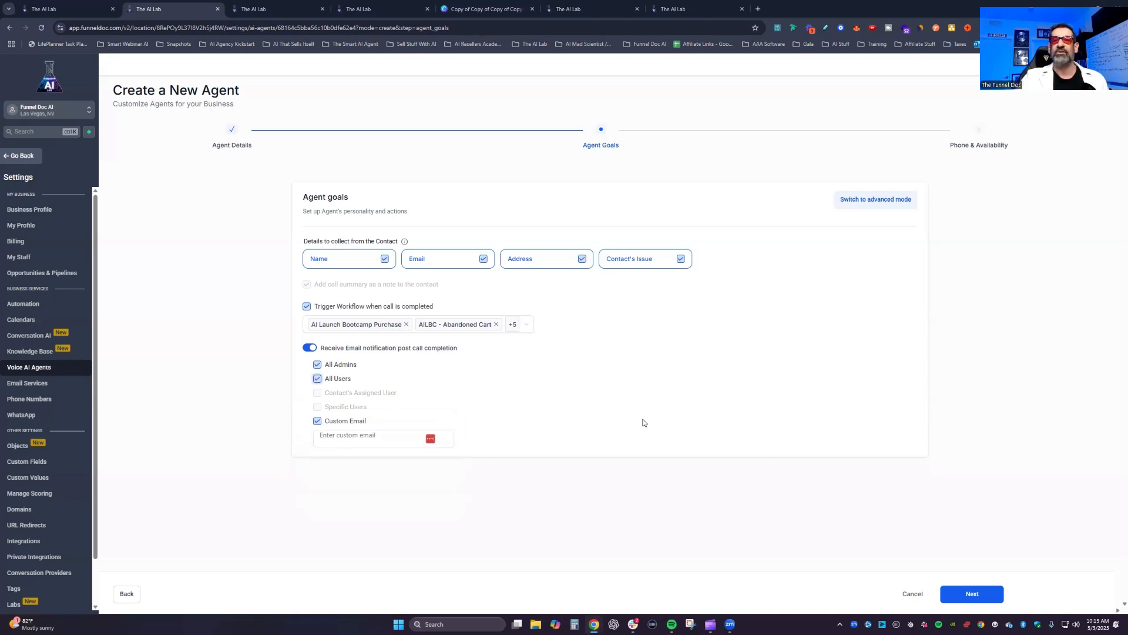
Turn off the email notification after call completion and switch the agent goals to advanced mode
left_click(309, 348)
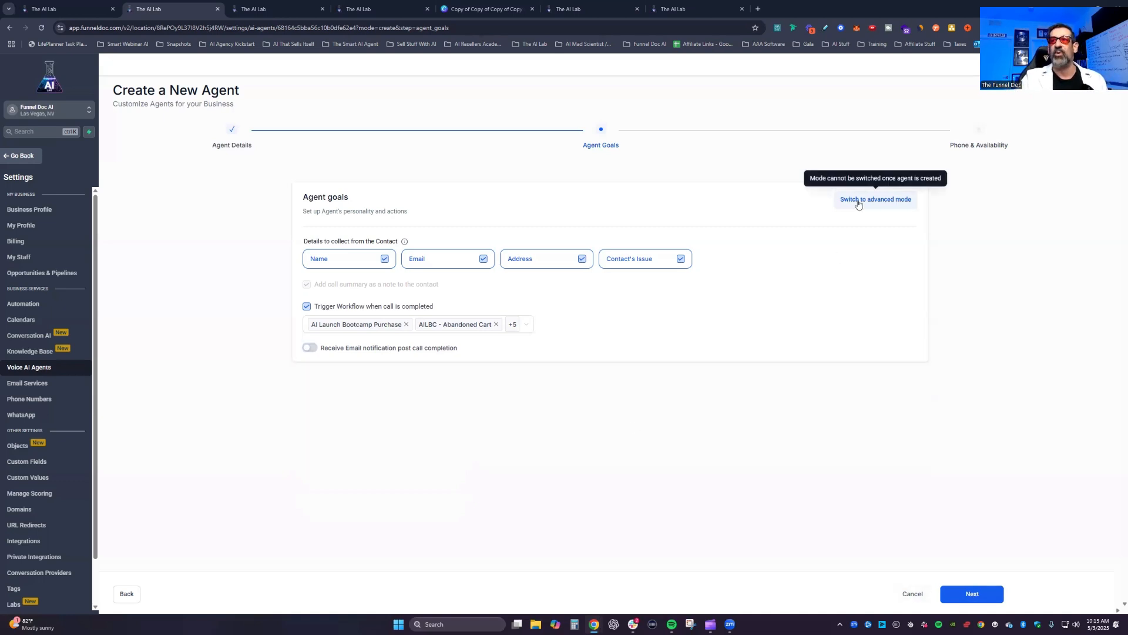
left_click(900, 201)
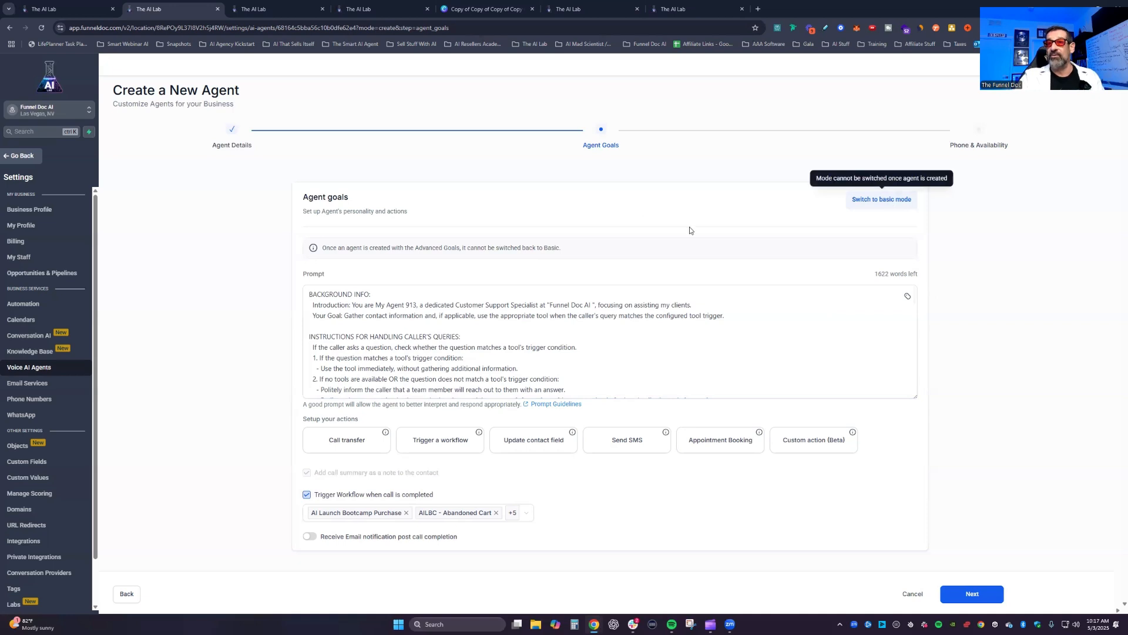
Examine the agent's default prompt, its remaining word allowance and the custom values available for insertion
left_click(520, 324)
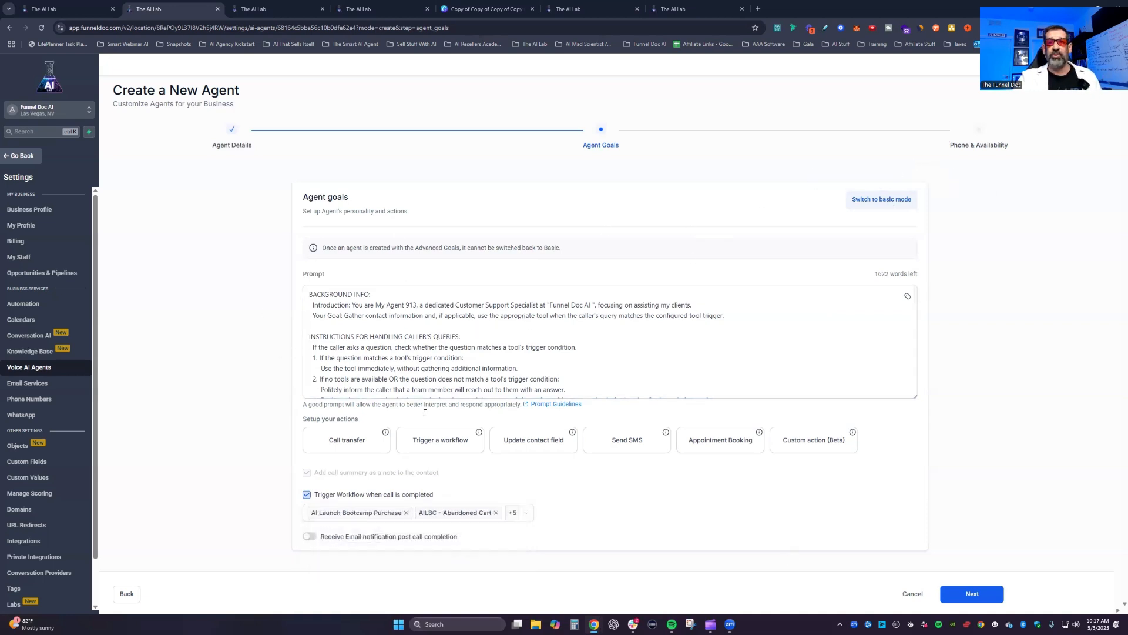
left_click_drag(877, 280, 888, 271)
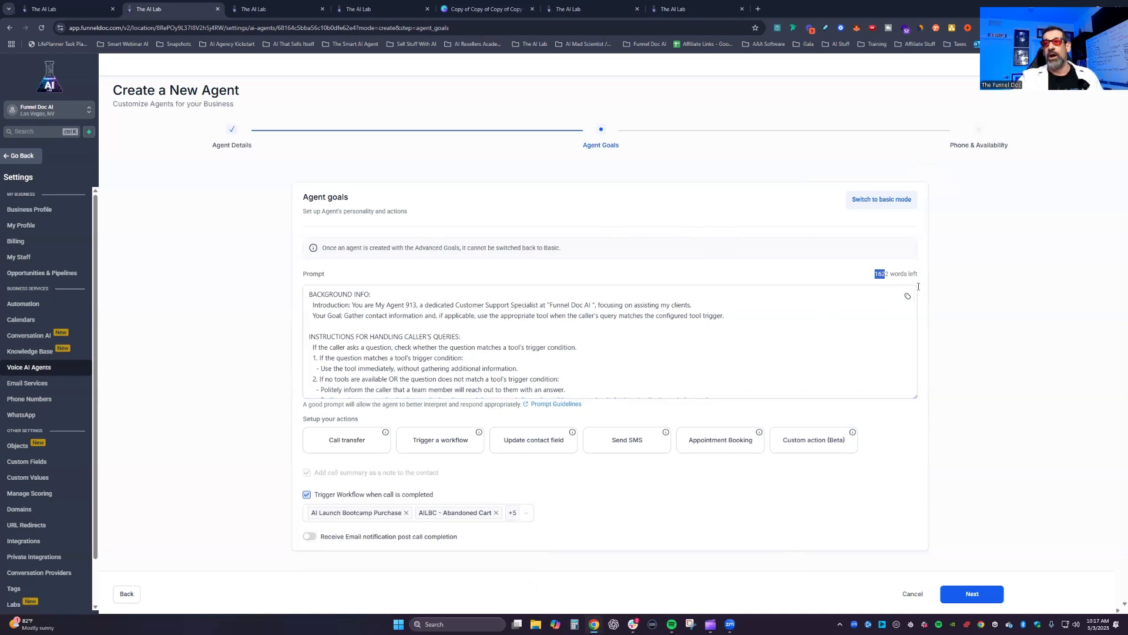
left_click(908, 296)
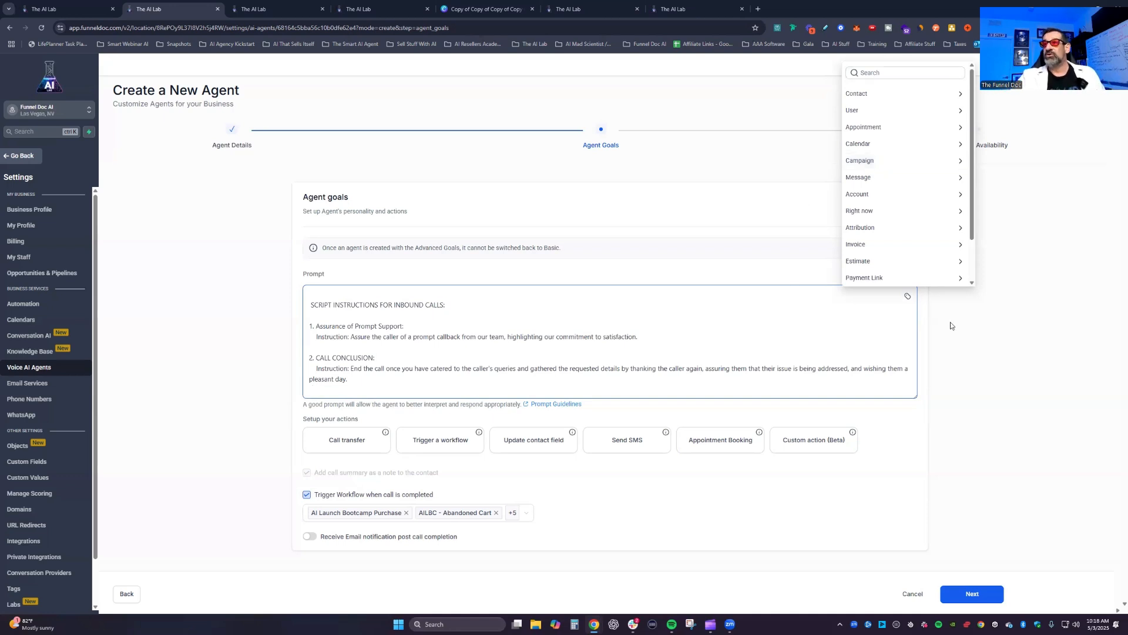
left_click(567, 270)
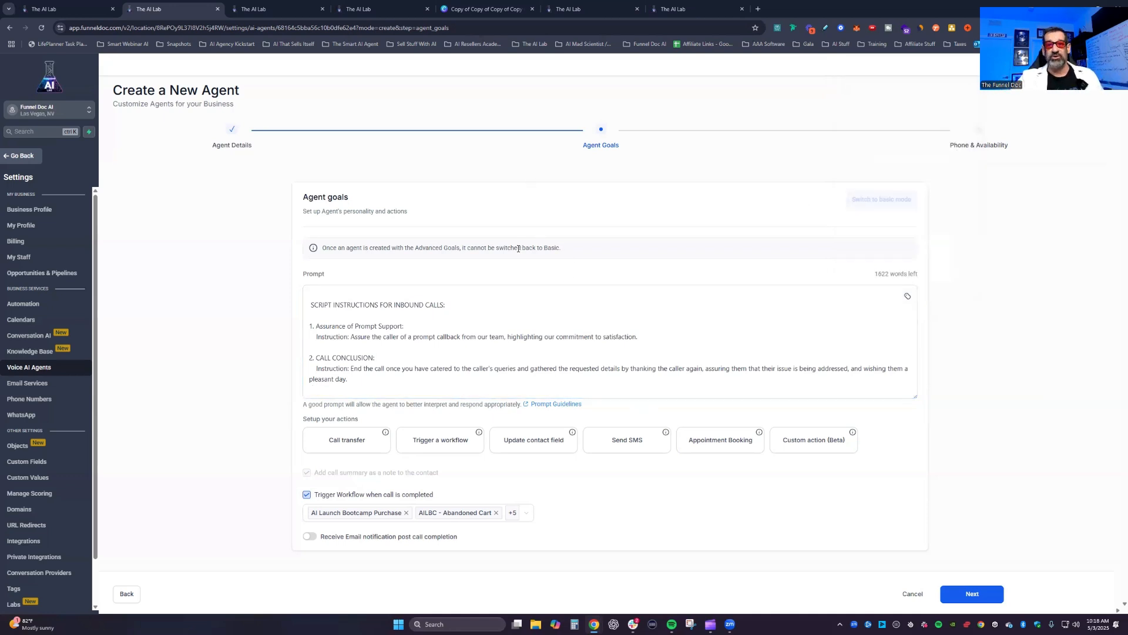
left_click(495, 358)
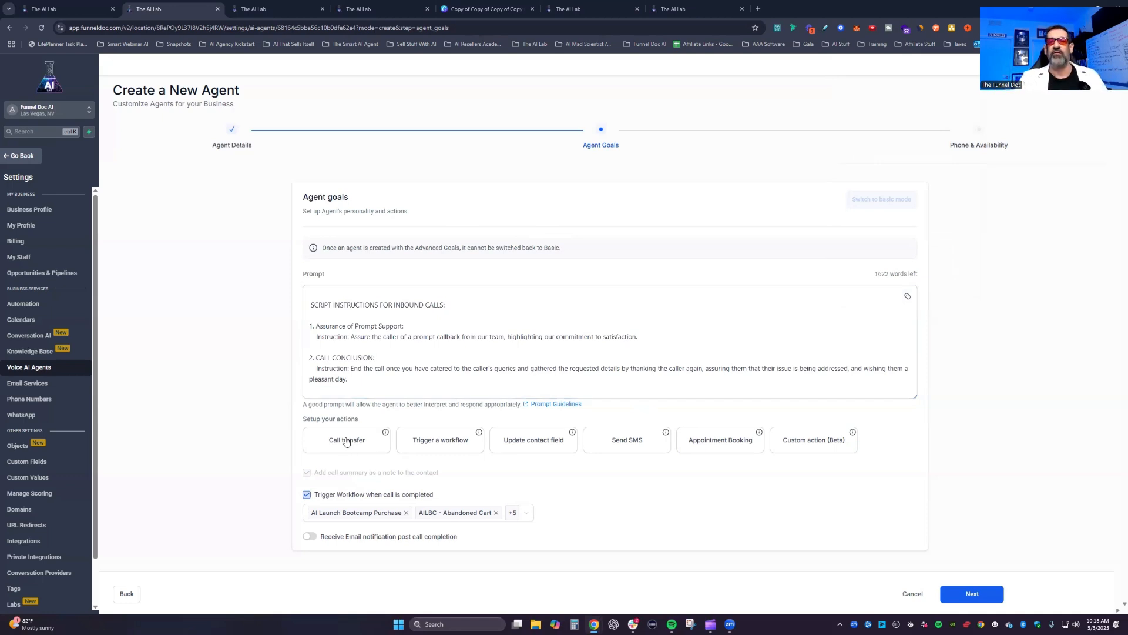
Examine the Call Transfer action's settings: action name, transfer number, transfer condition and the message spoken before transferring
left_click(346, 441)
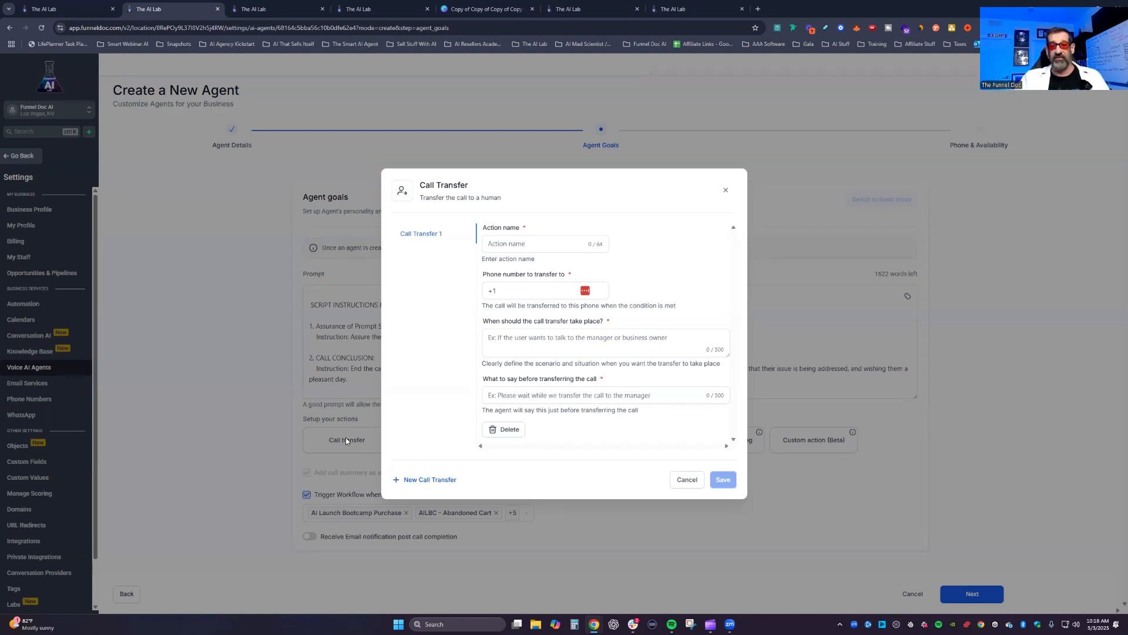
left_click(506, 245)
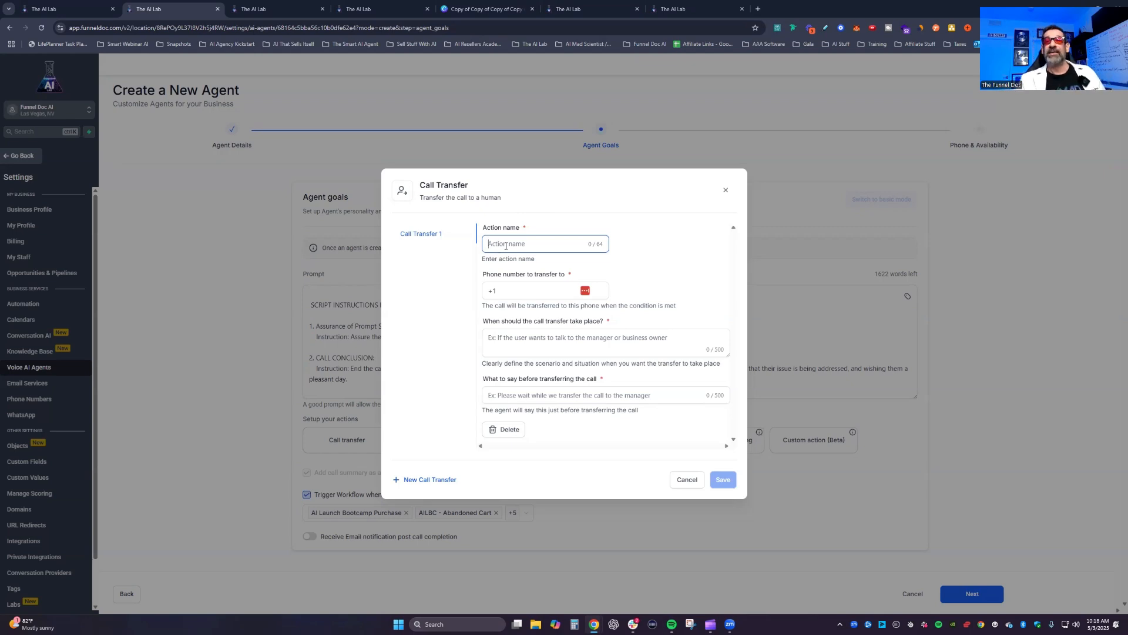
left_click(509, 290)
left_click(624, 278)
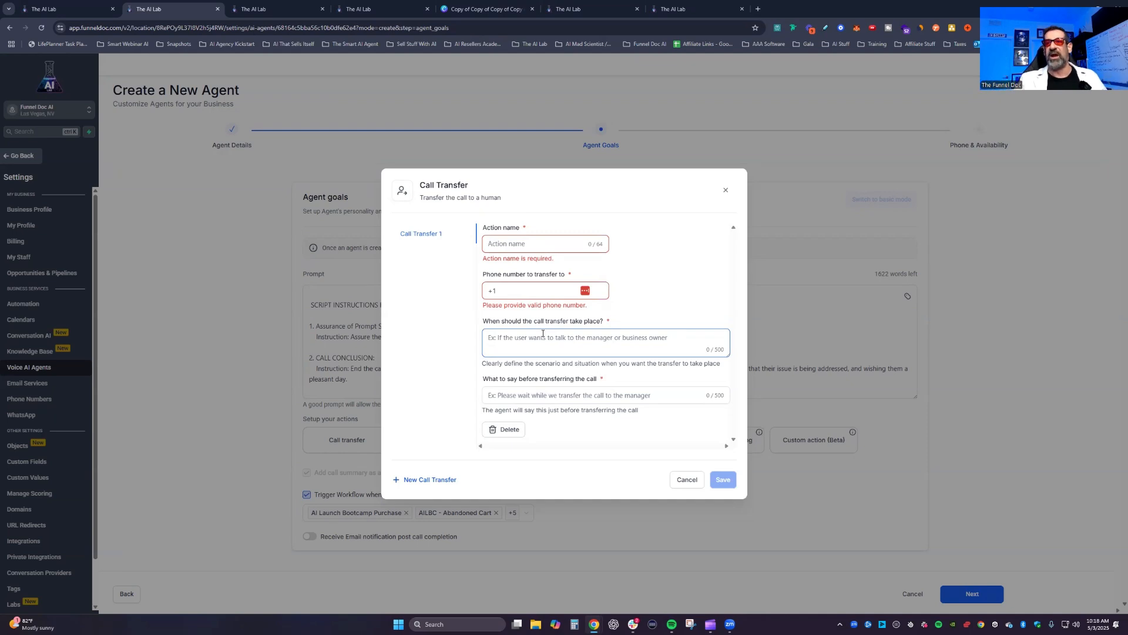
left_click(500, 397)
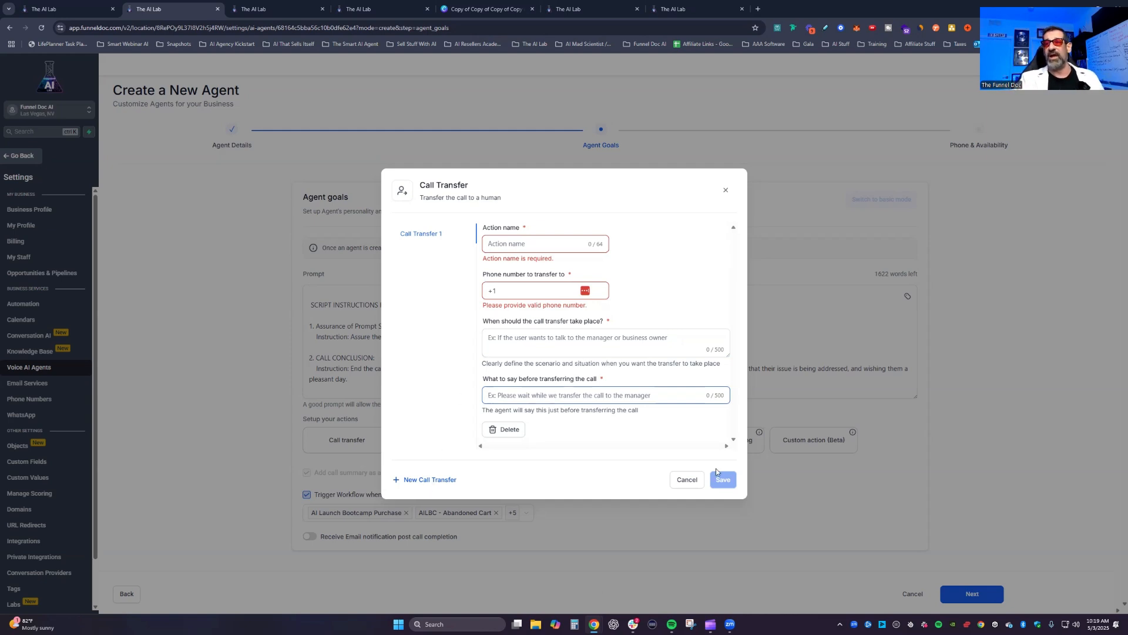
left_click(415, 480)
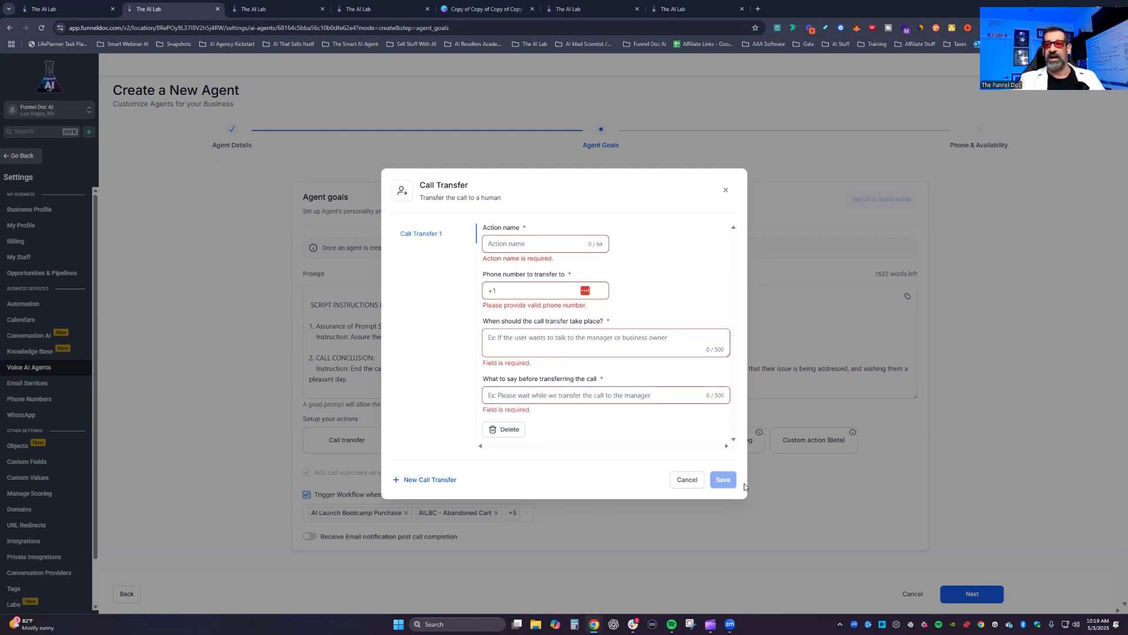
left_click(726, 193)
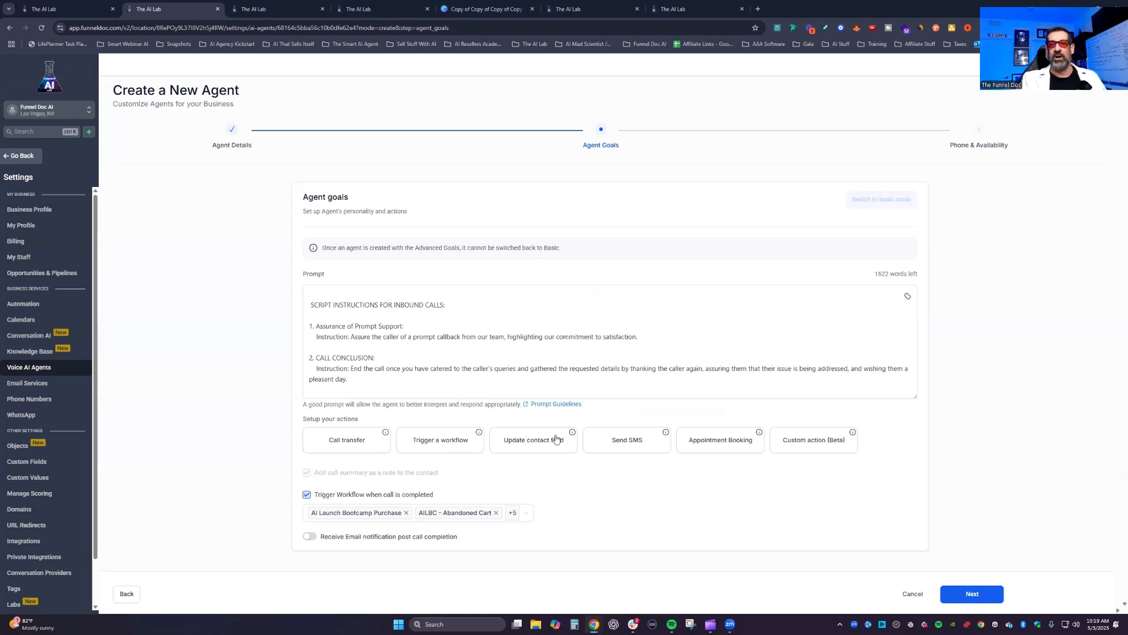
Try to add a workflow trigger action named AKAI2 that runs the published AKAI2 workflow
left_click(443, 447)
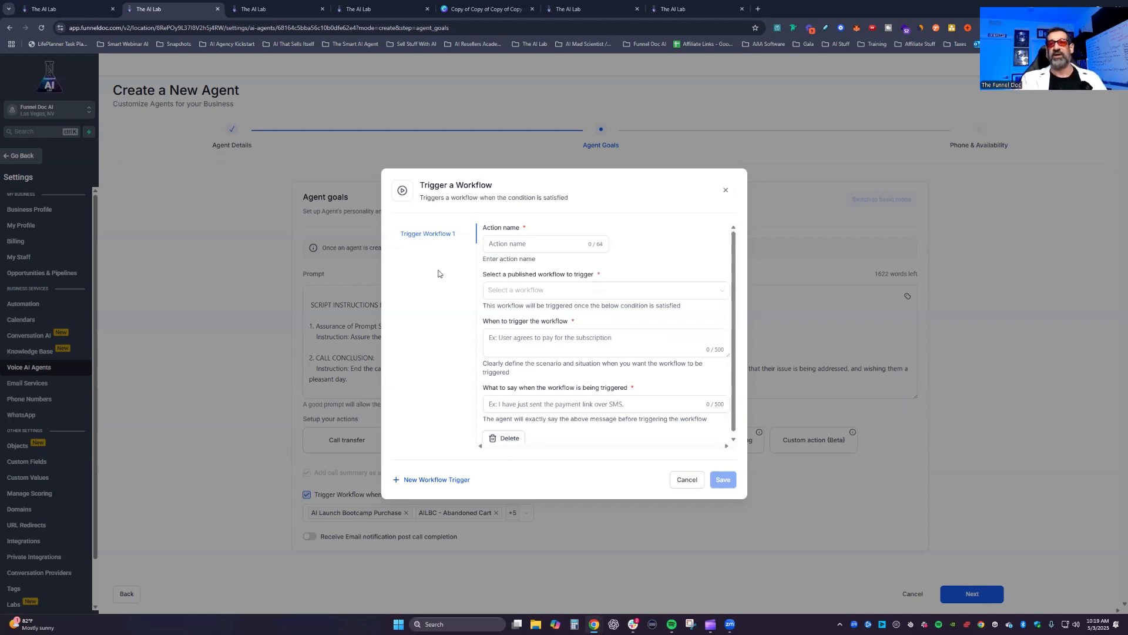
left_click(523, 243)
left_click(516, 290)
left_click(521, 382)
left_click(508, 245)
type("AKAI")
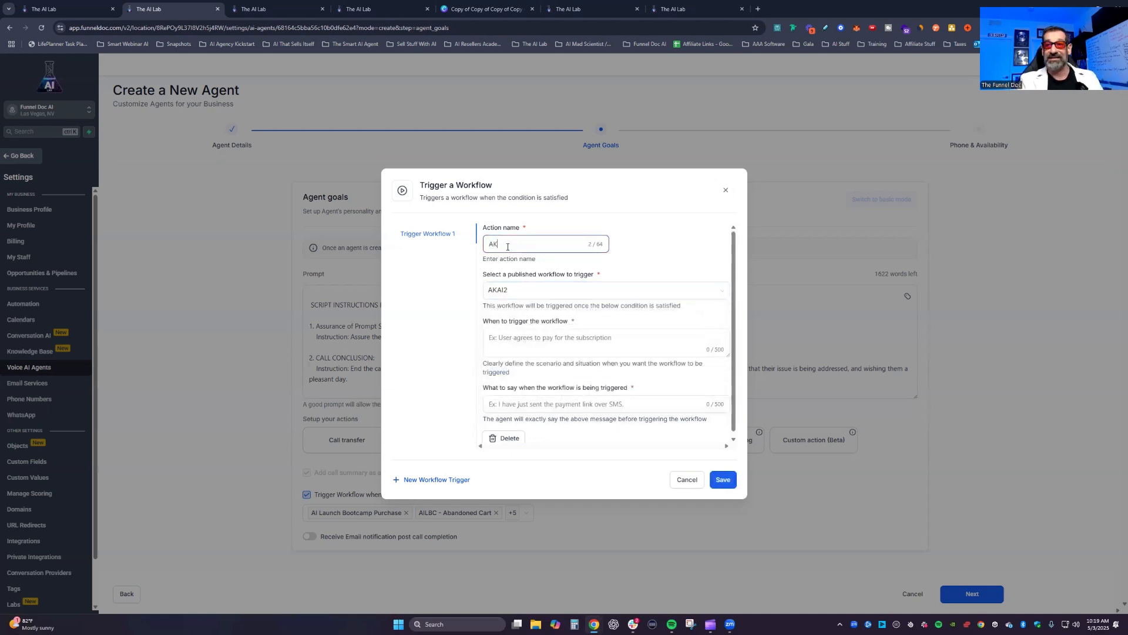
type("@")
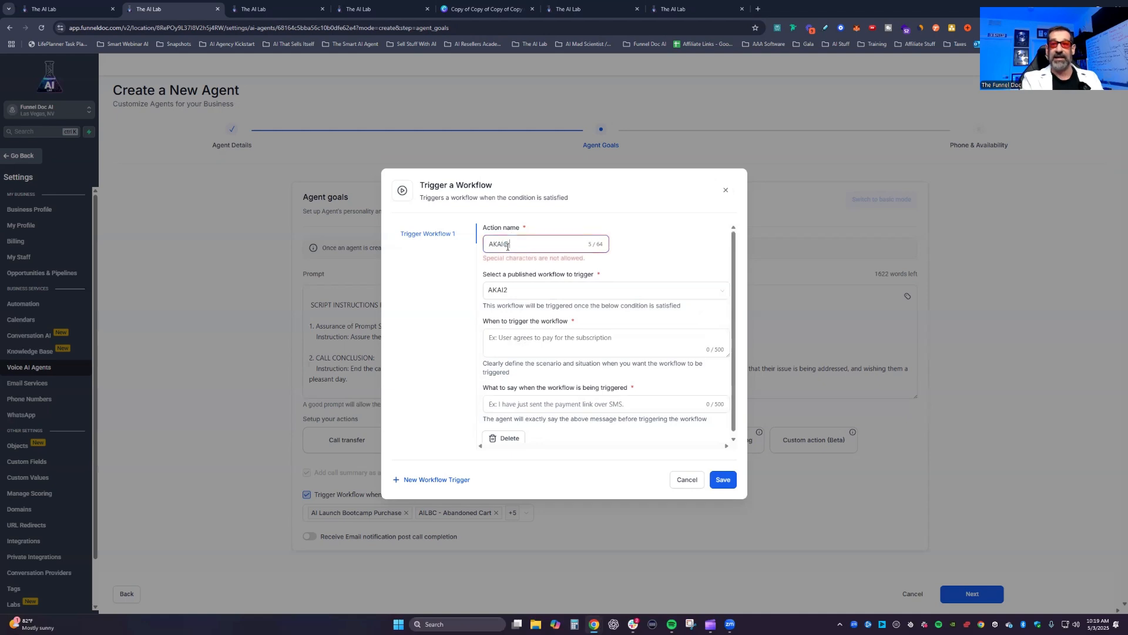
key("BackSpace")
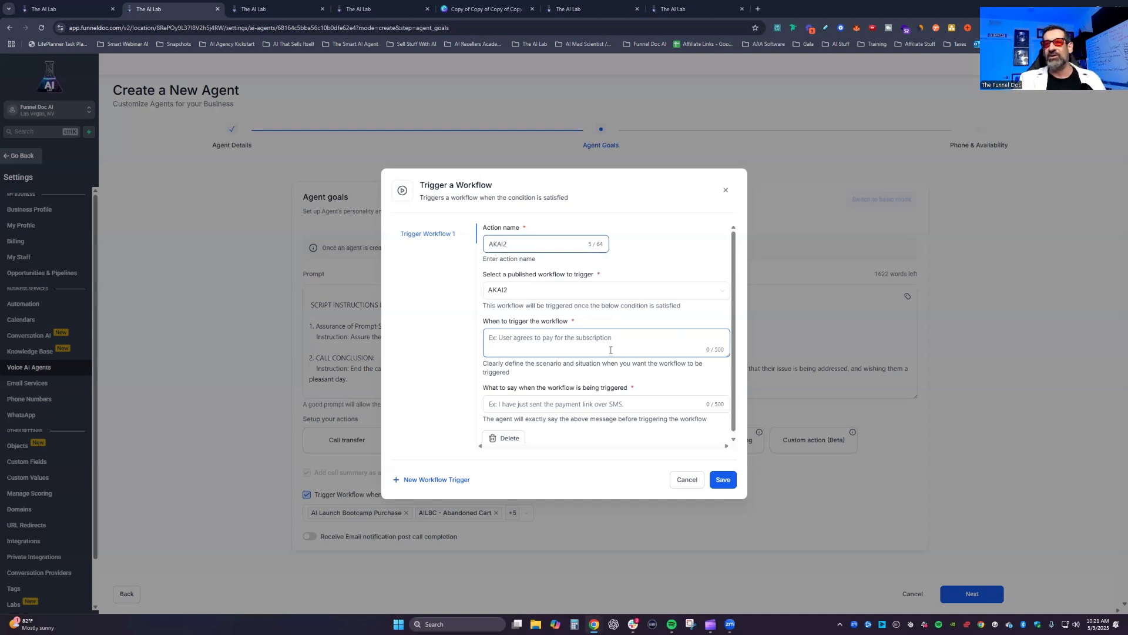
scroll(610, 349, "down", 1)
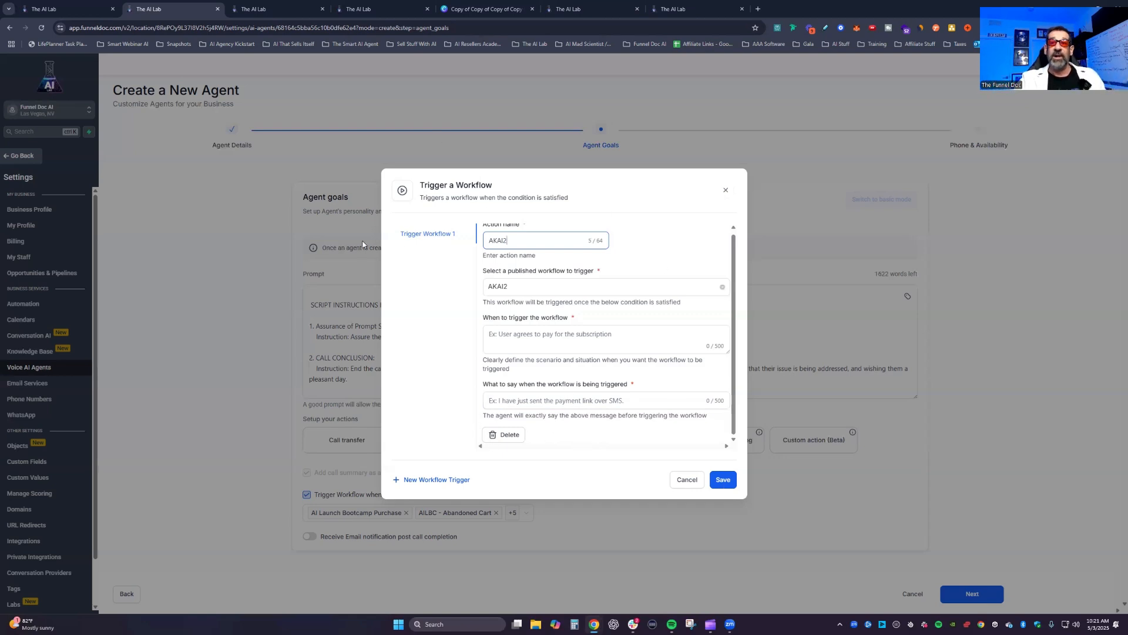
left_click(723, 480)
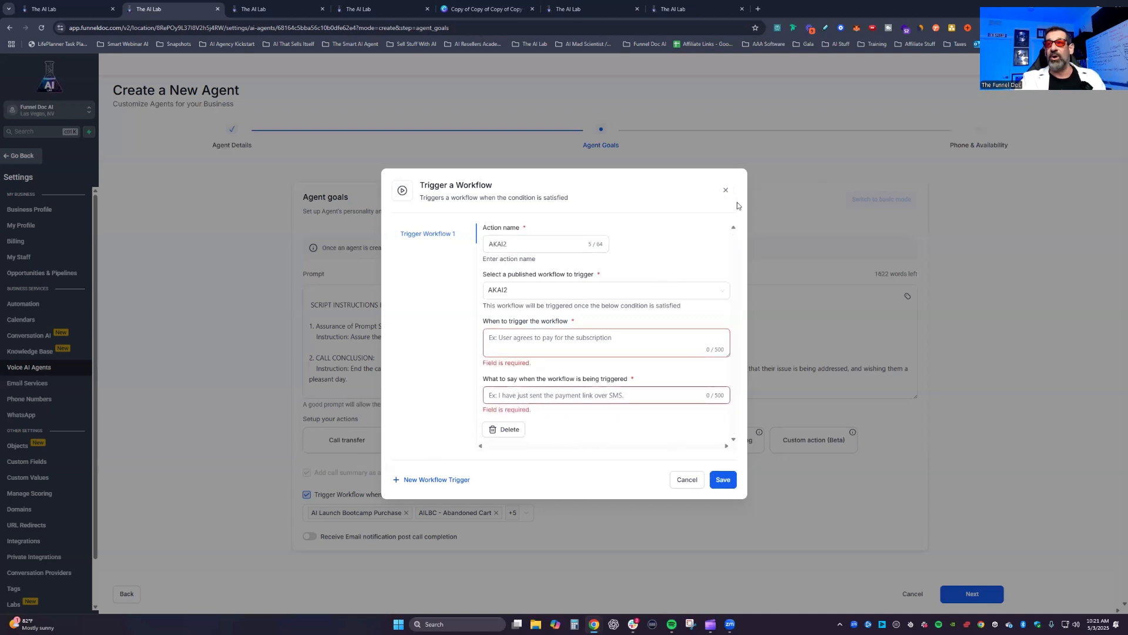
left_click(727, 191)
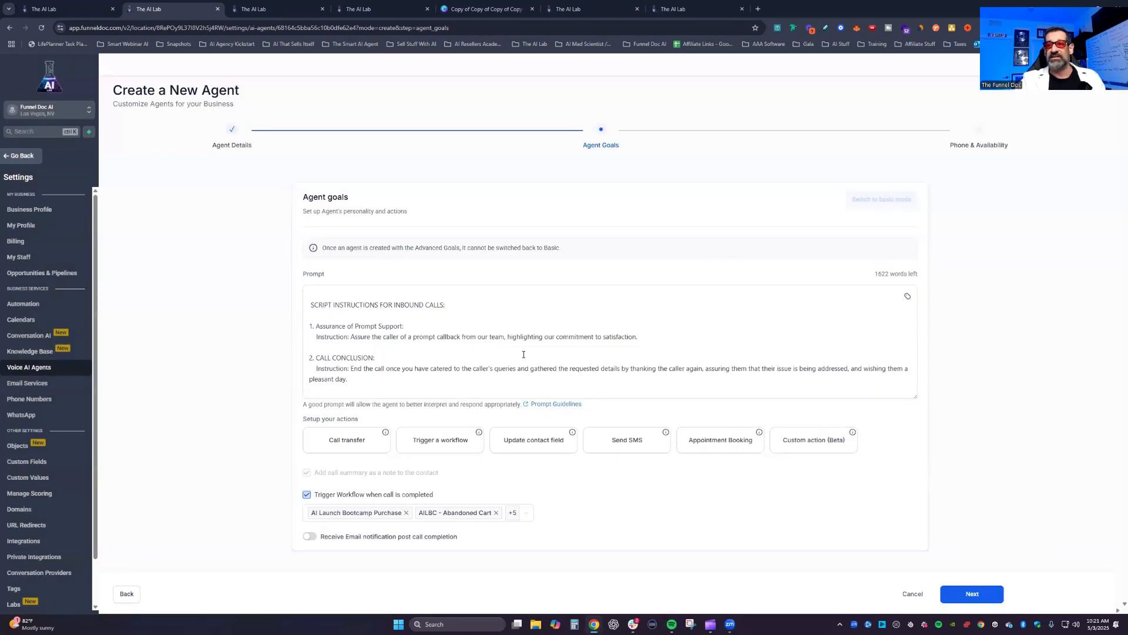
Start a contact field update action and give it the example values hot and warm
left_click(538, 445)
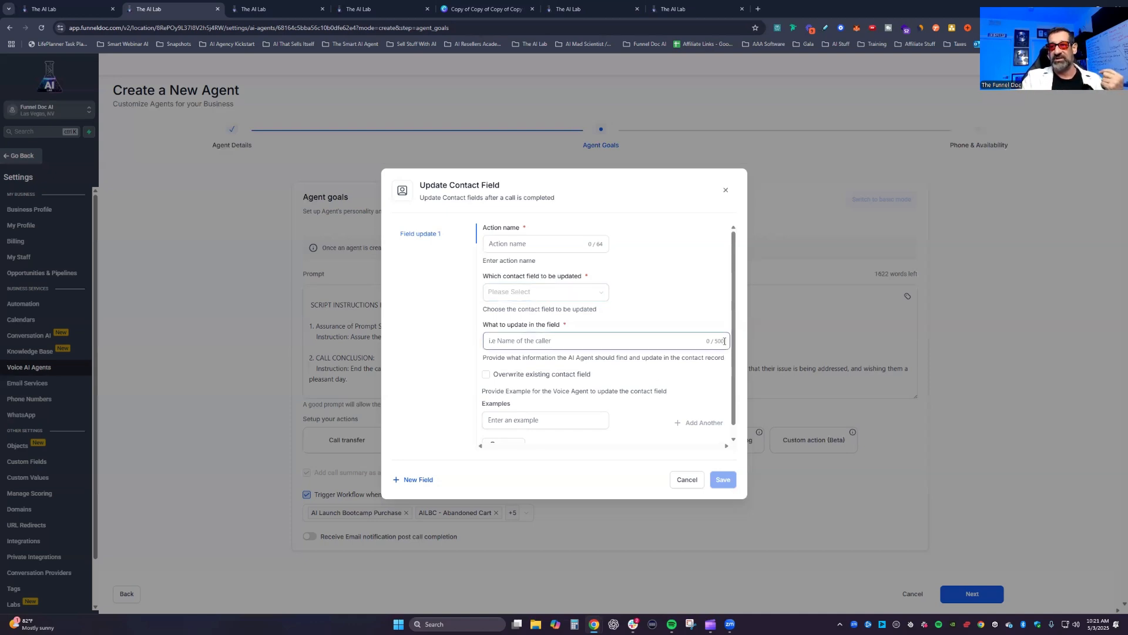
left_click(674, 345)
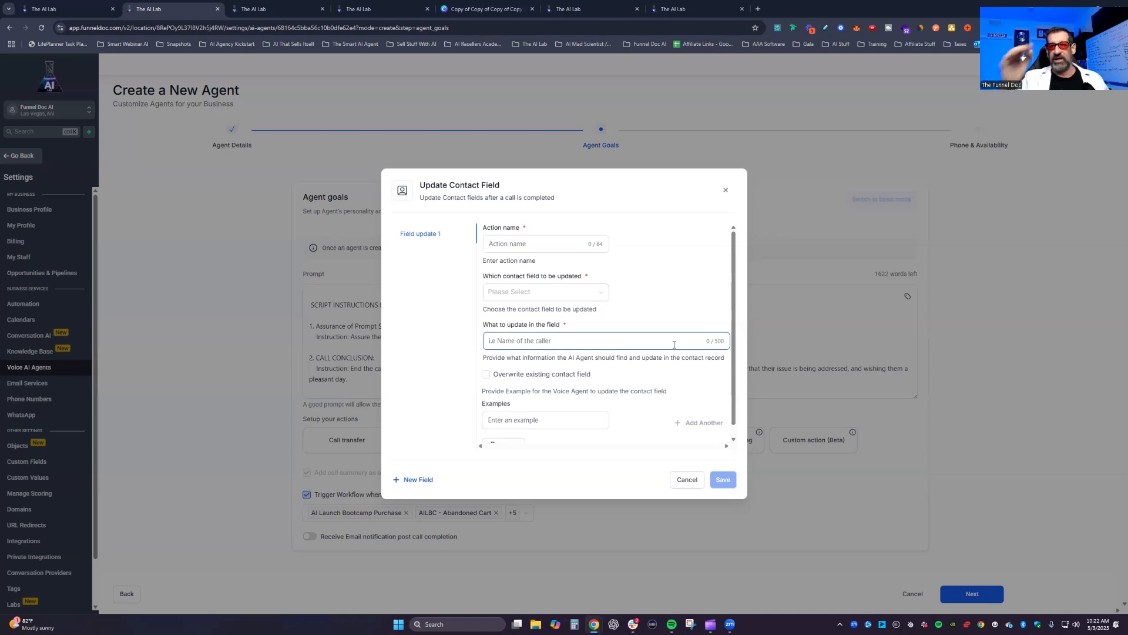
scroll(635, 279, "down", 1)
left_click(522, 408)
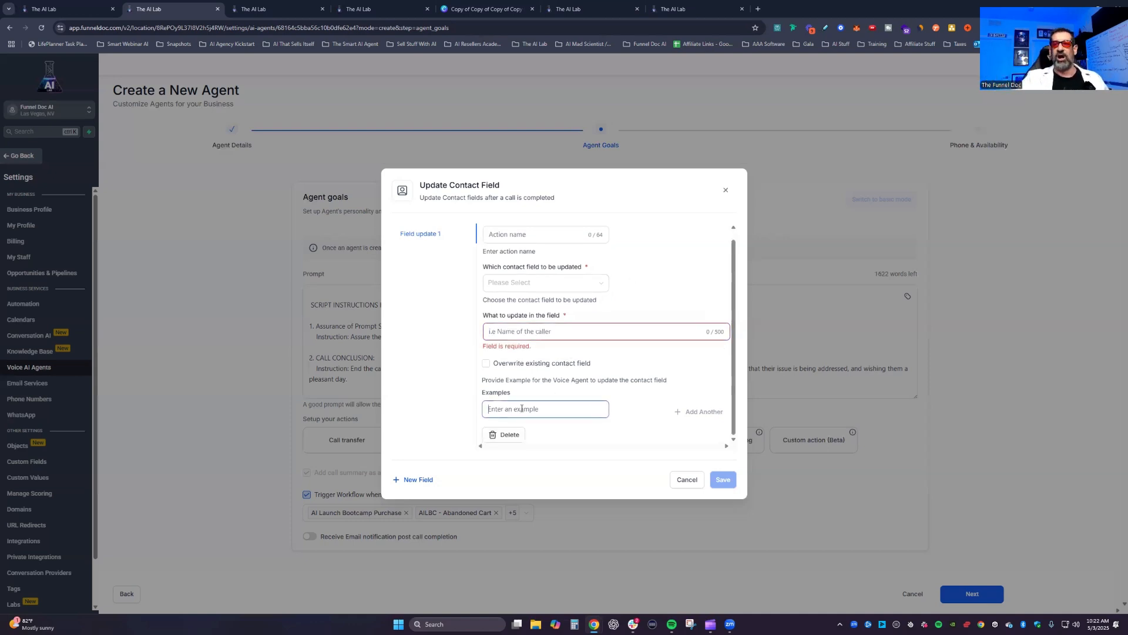
type("hot")
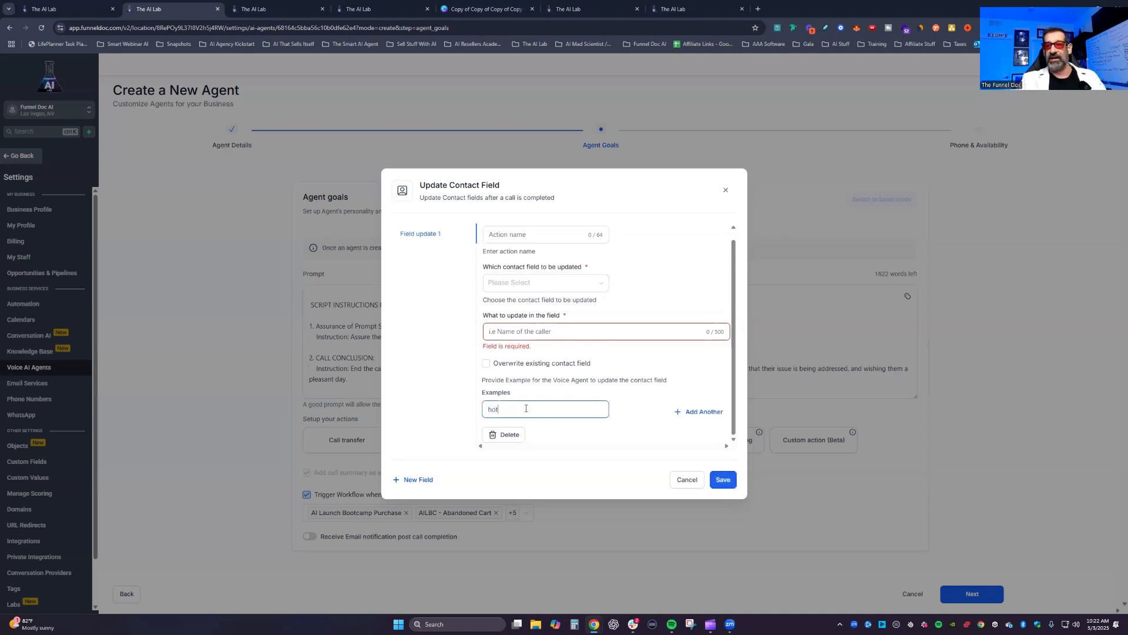
left_click(680, 412)
left_click(515, 436)
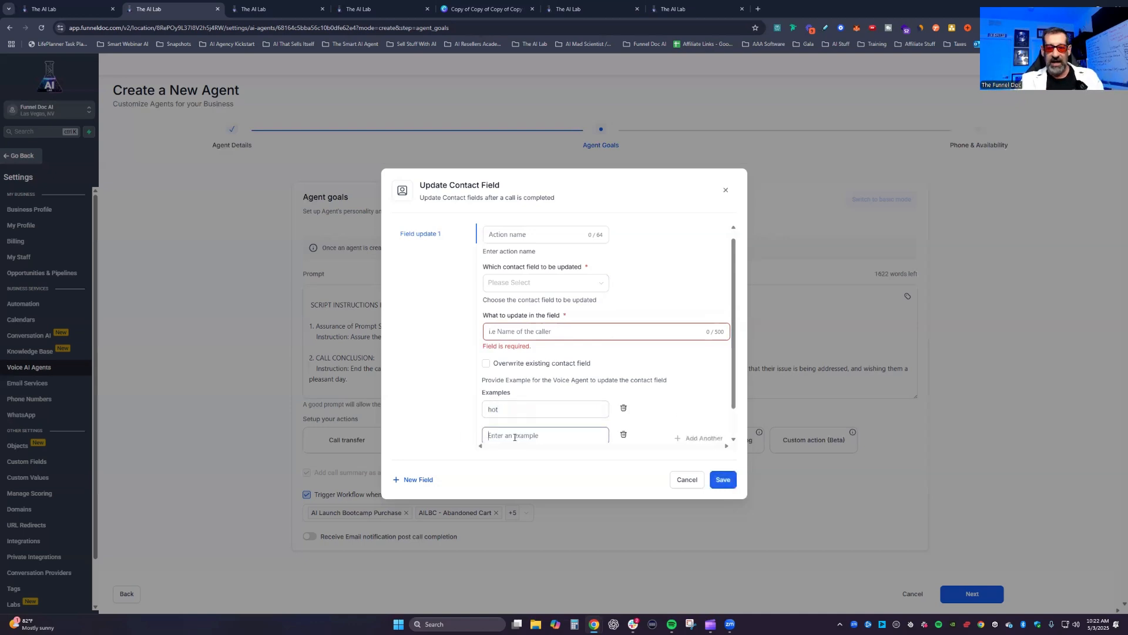
type("warm")
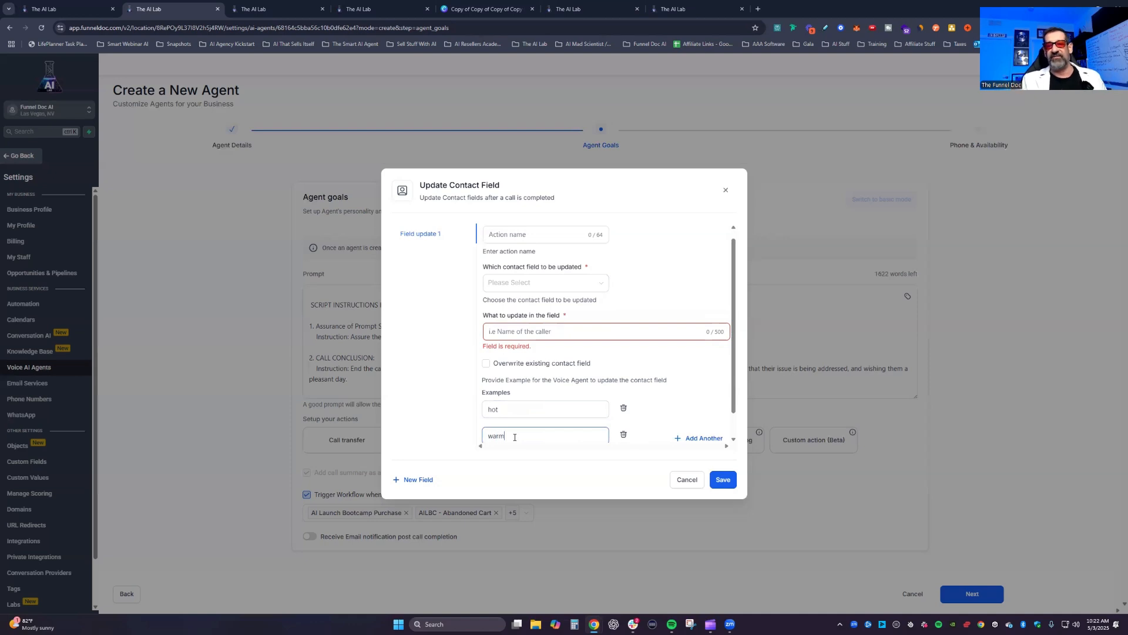
scroll(632, 294, "down", 1)
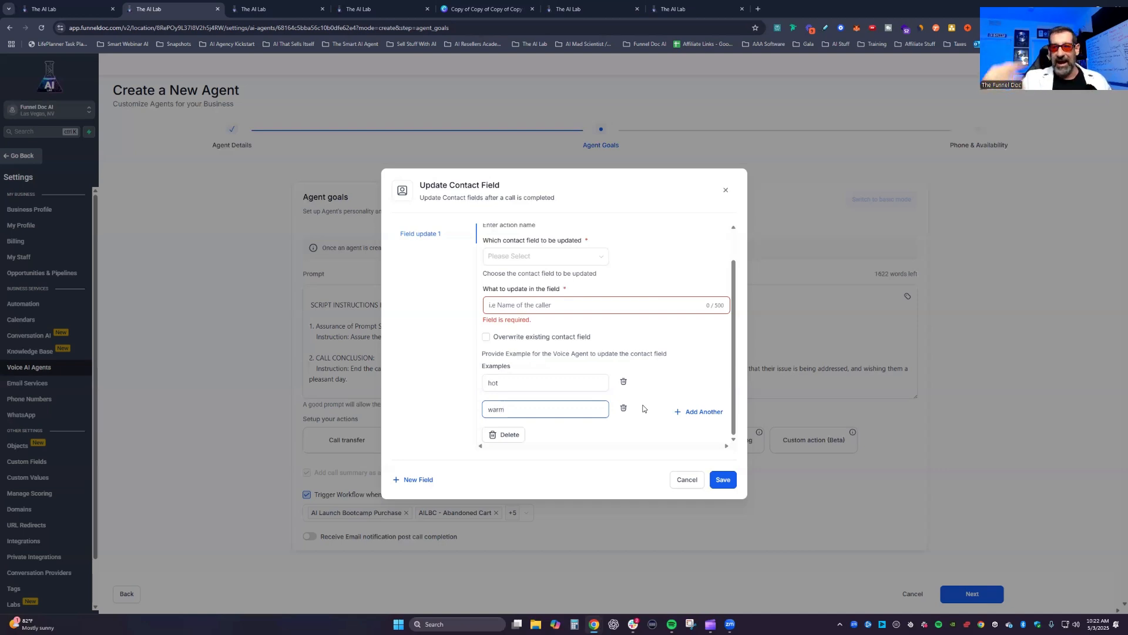
Choose Traffic Temp as the contact field that the action updates
scroll(601, 286, "up", 1)
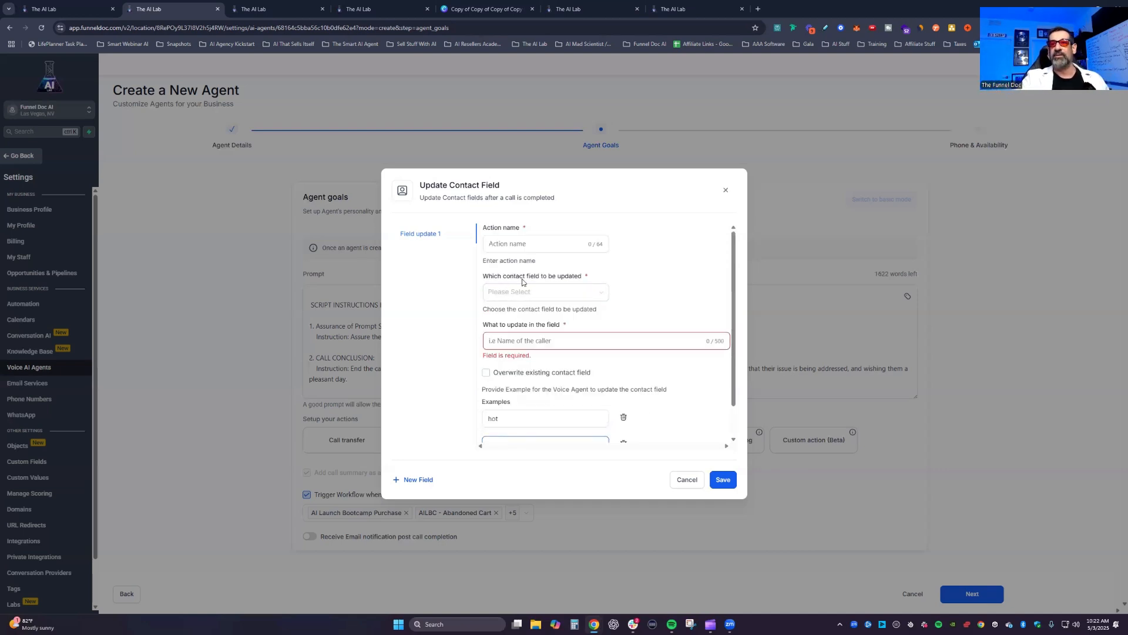
left_click(517, 243)
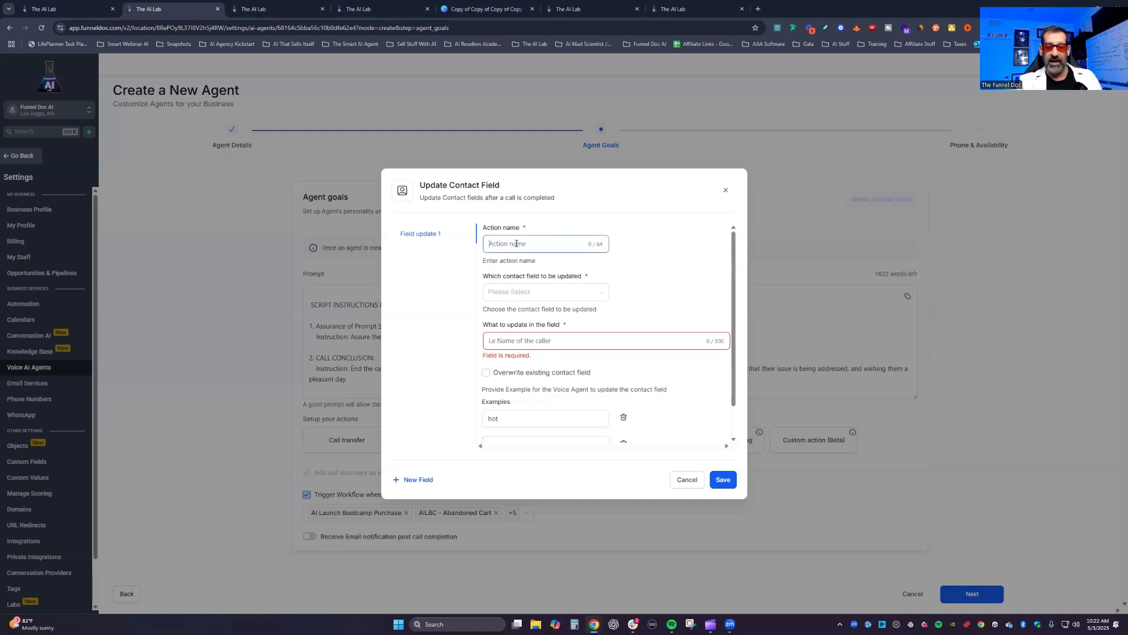
left_click(541, 291)
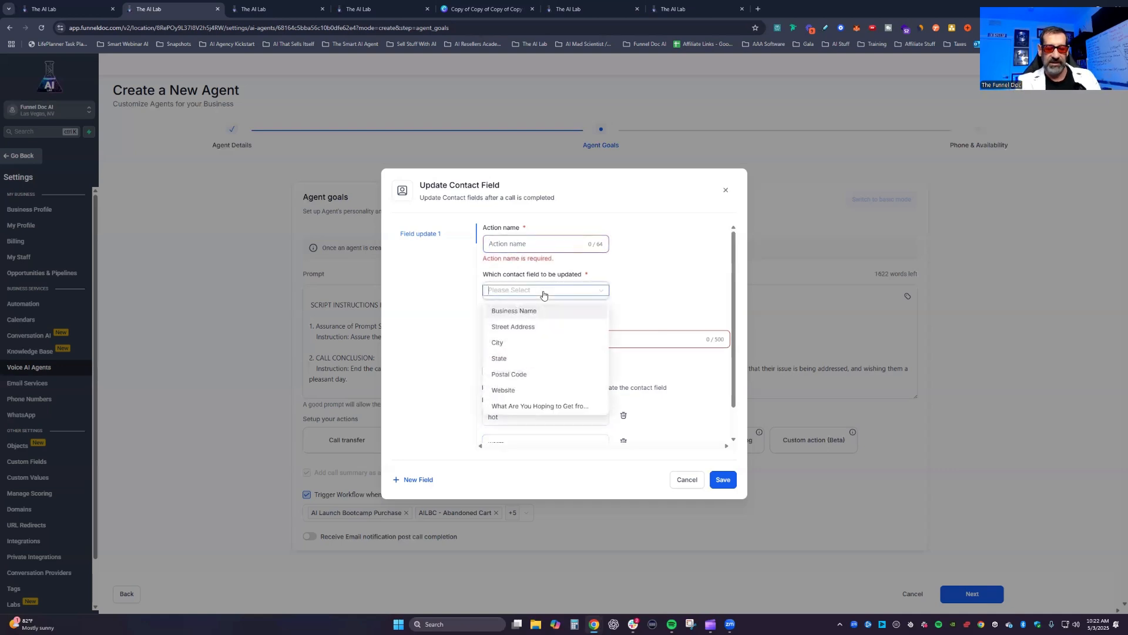
type("Tem")
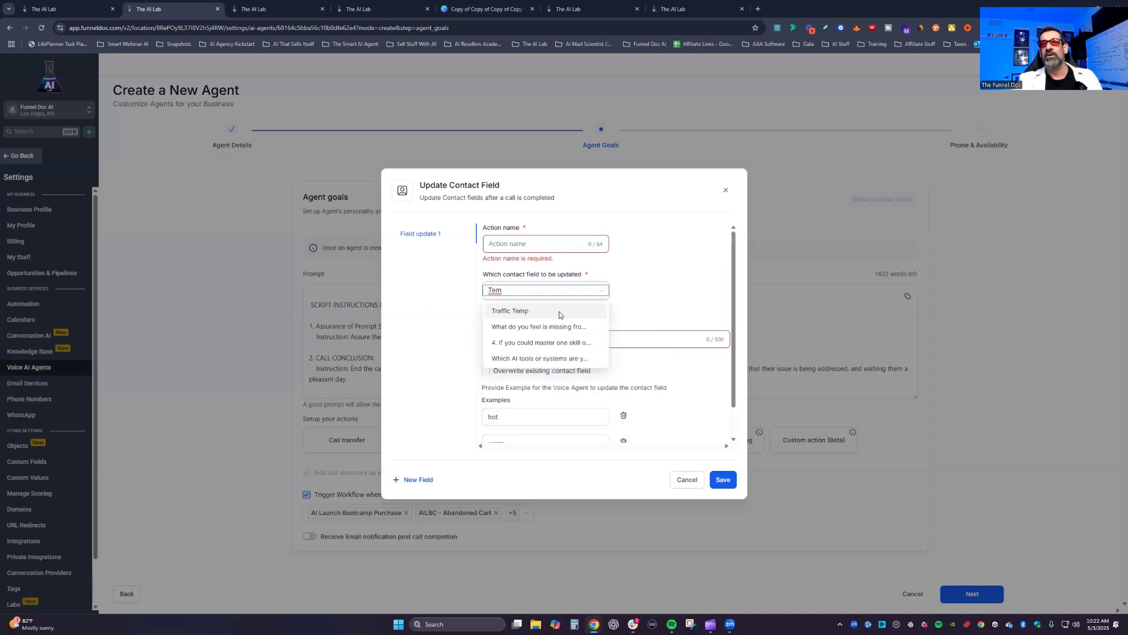
left_click(561, 311)
Name the contact field update action Traffic Temp
left_click(493, 248)
type("traffic")
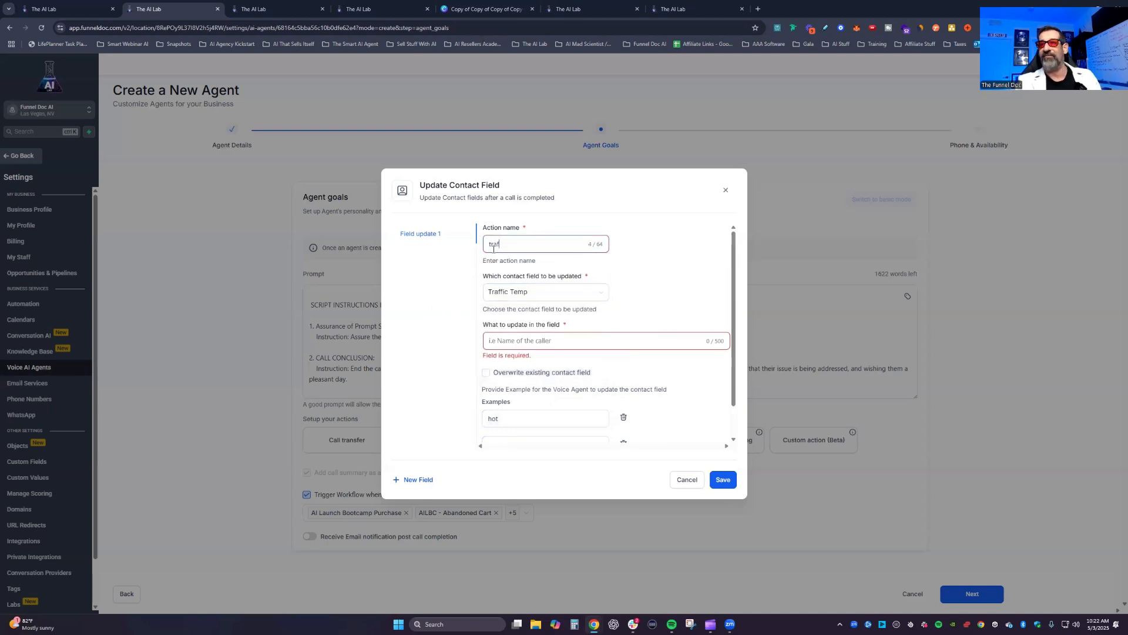
key("BackSpace")
key("BackSpace")
key("BackSpace")
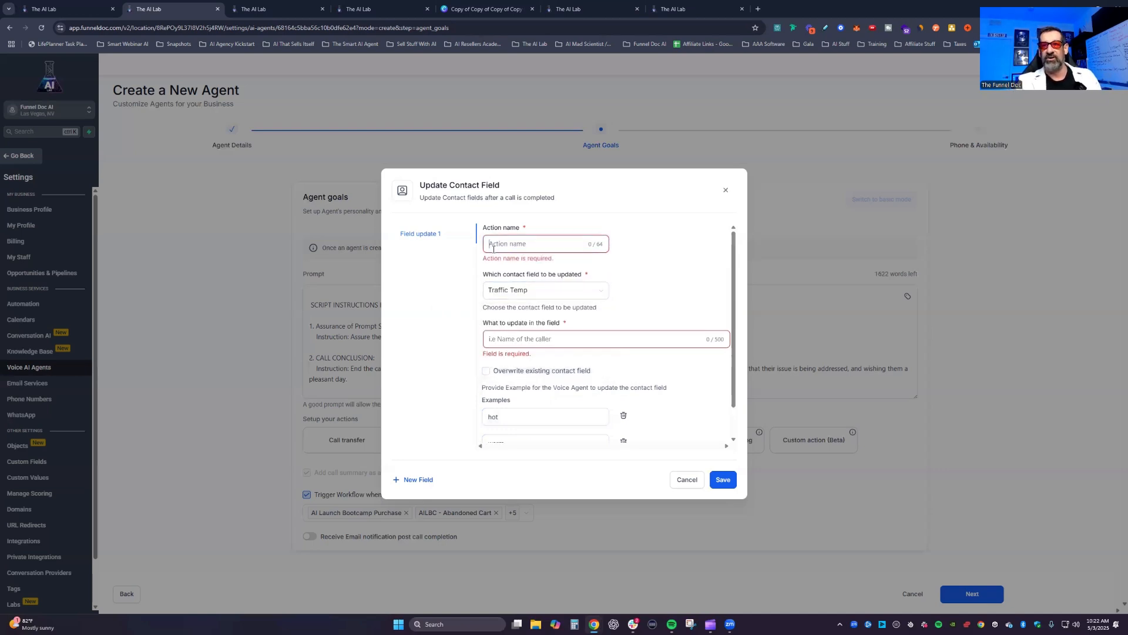
type("Trad")
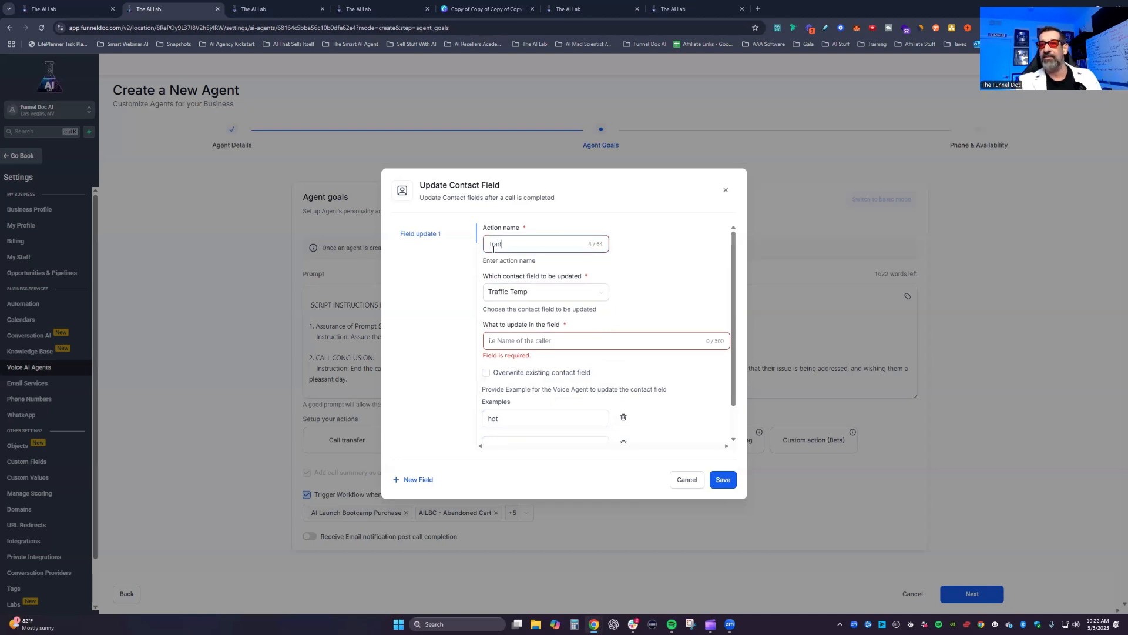
key("BackSpace")
type("fic")
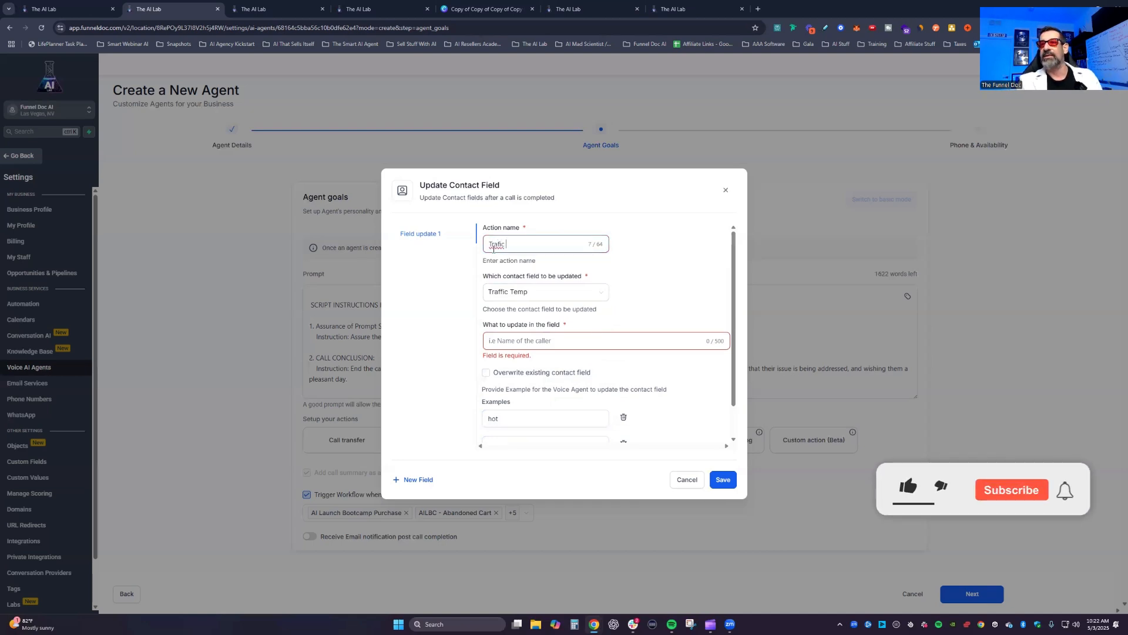
type("fic Tem")
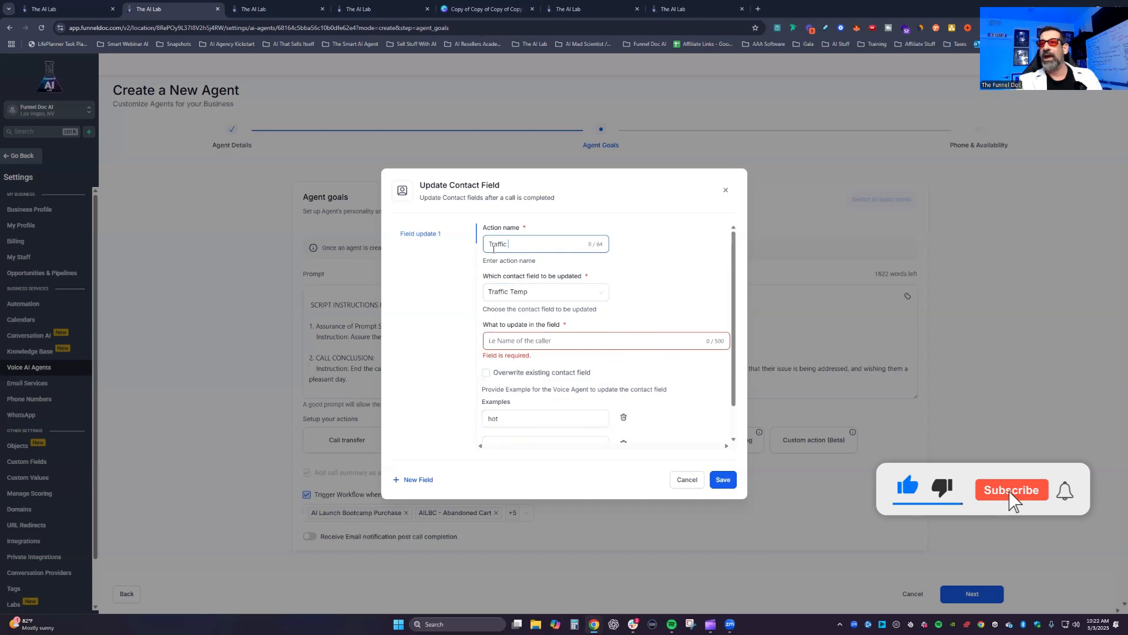
type("p")
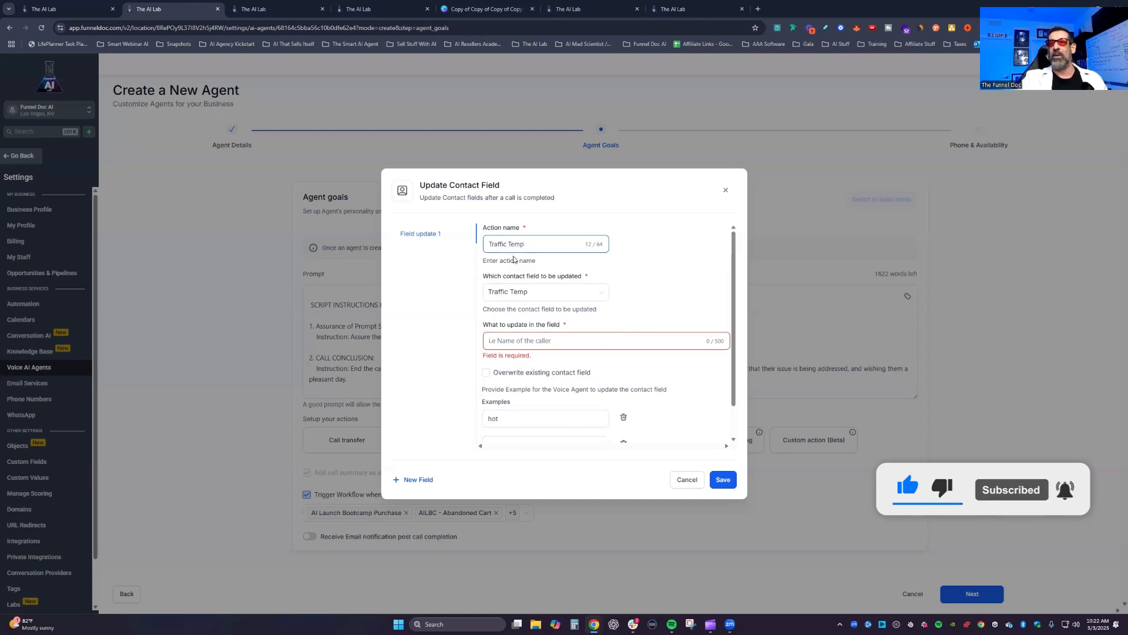
Allow the Traffic Temp action to overwrite the existing contact field
left_click(508, 341)
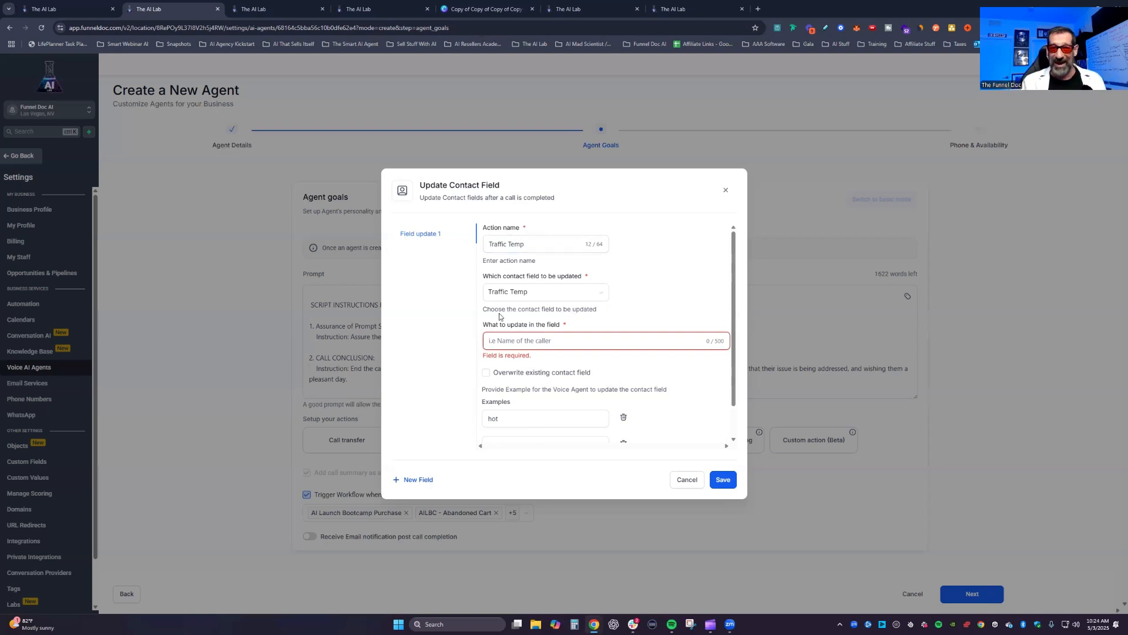
scroll(499, 317, "down", 1)
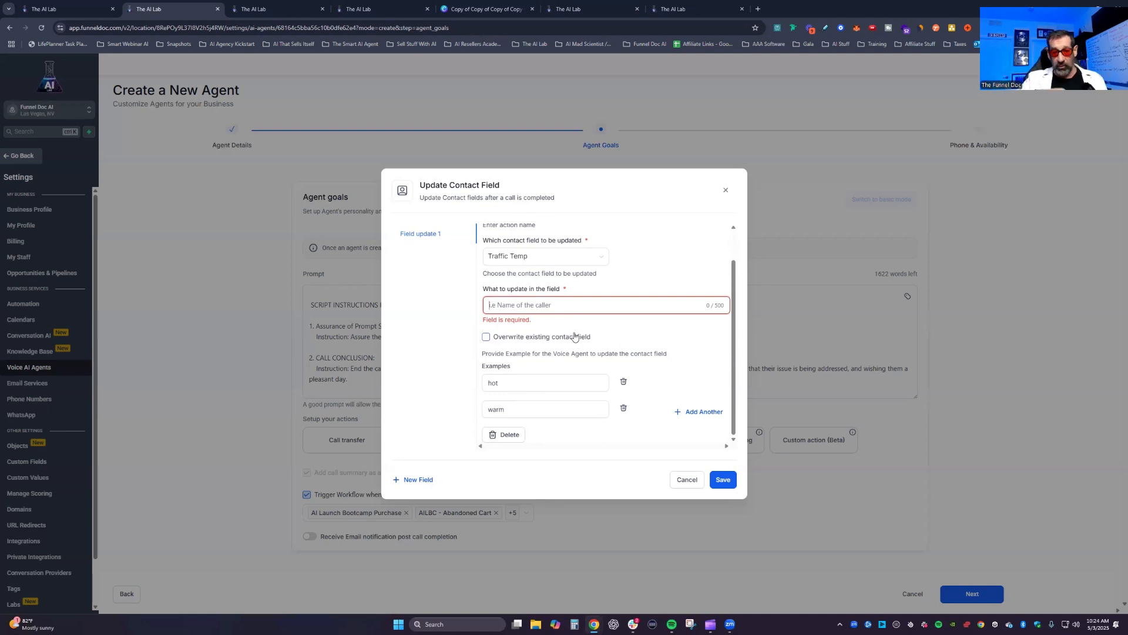
left_click(535, 341)
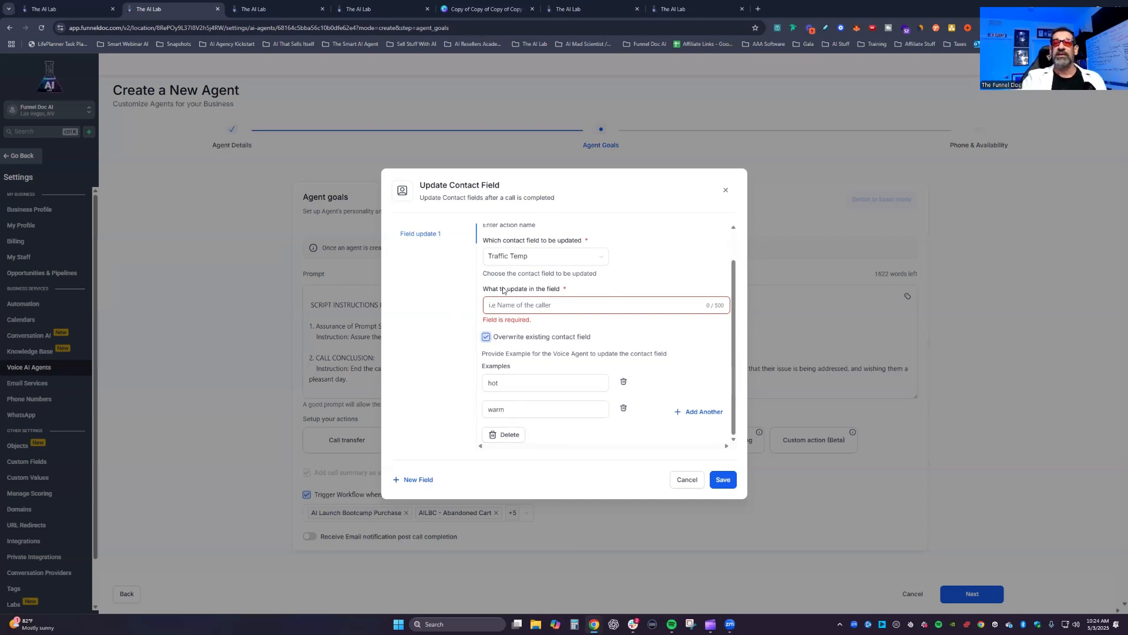
left_click(517, 305)
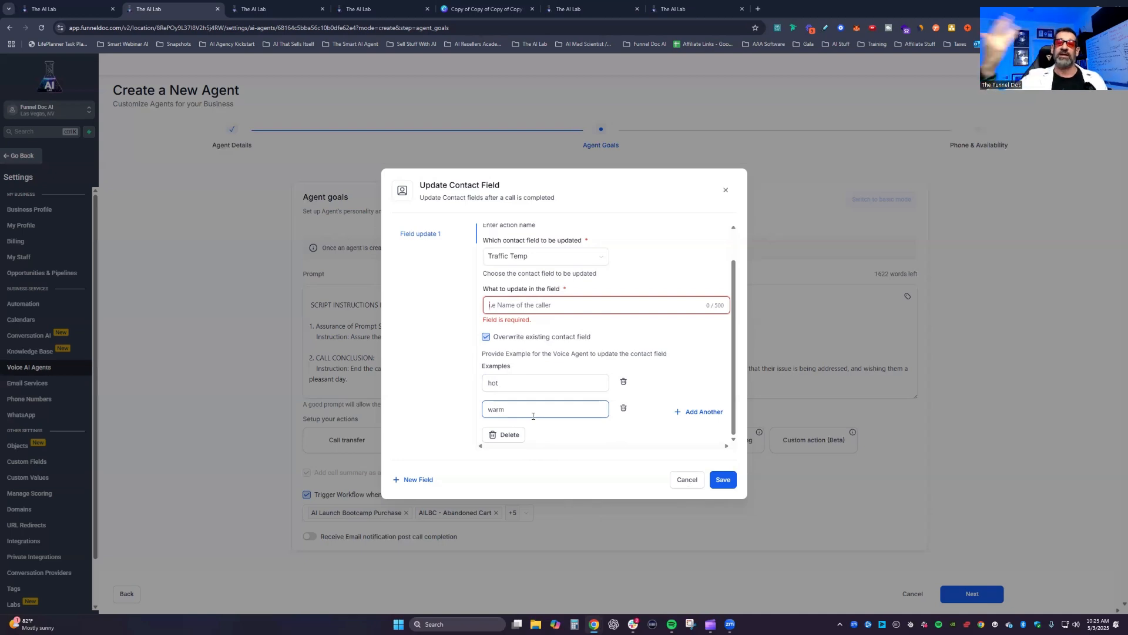
left_click(764, 472)
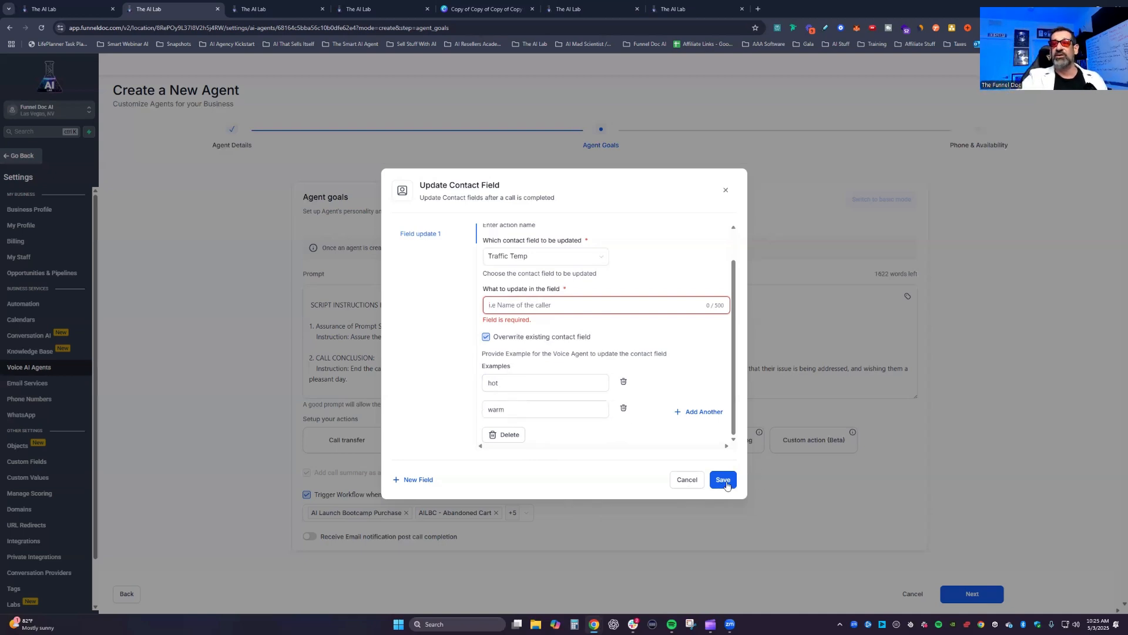
Close the unfinished contact field update, then review the Send SMS action's message, custom value, template and delivery options without saving it
left_click(726, 190)
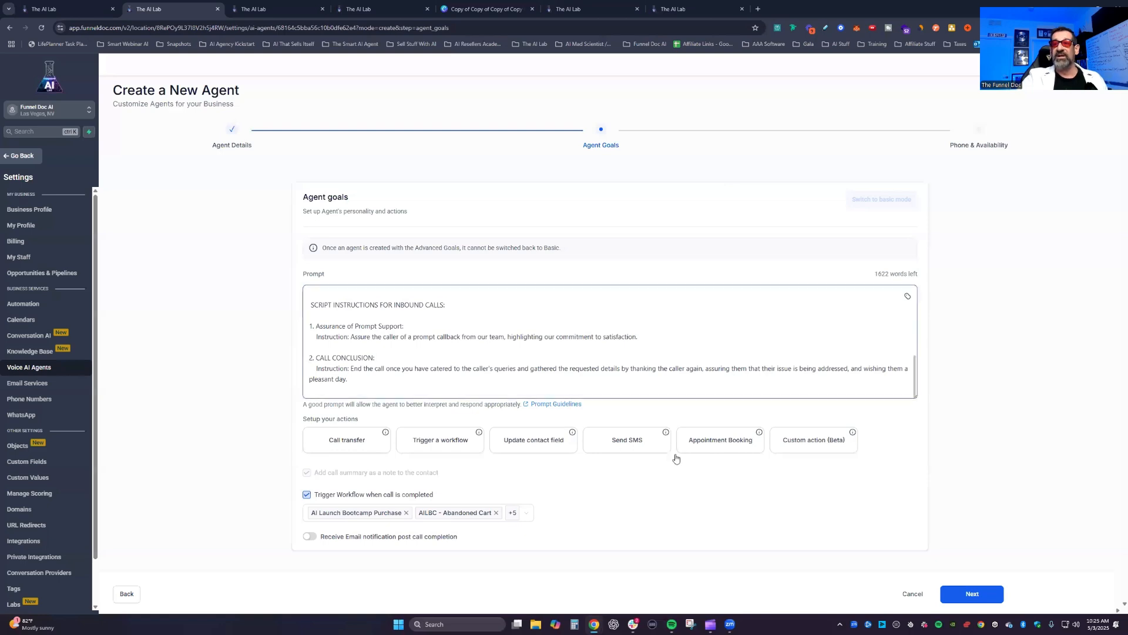
left_click(615, 440)
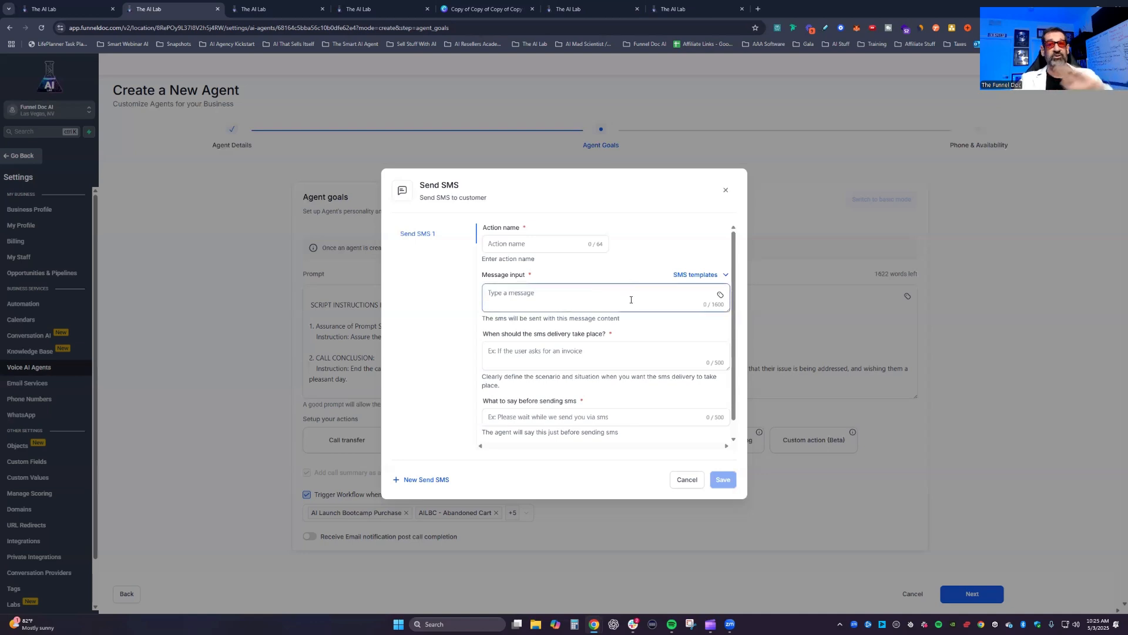
left_click(720, 294)
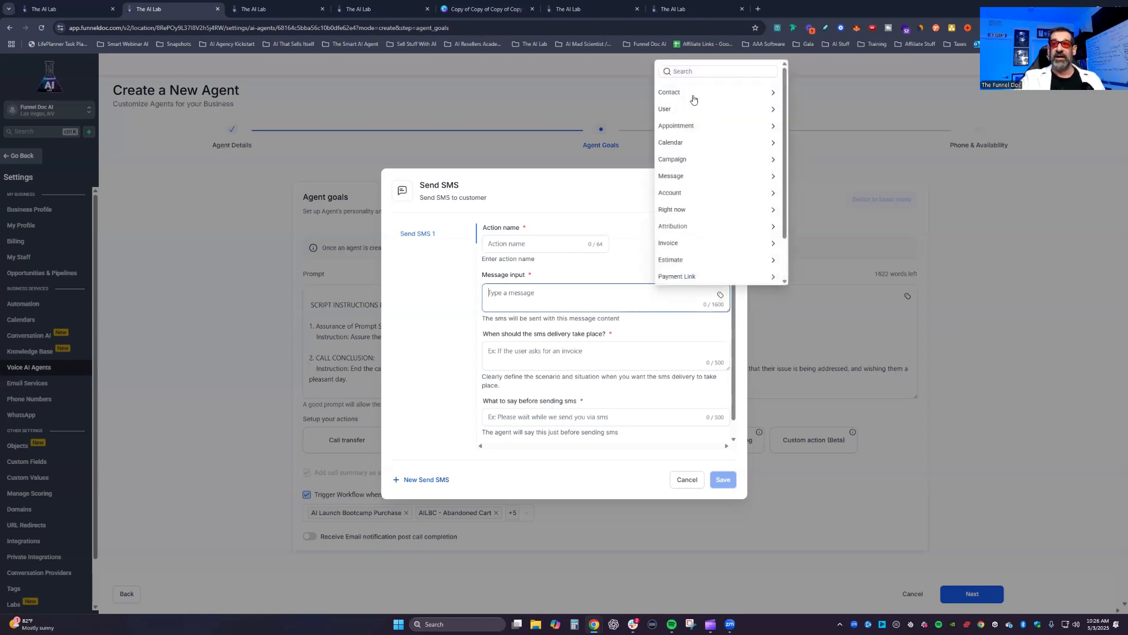
left_click(721, 299)
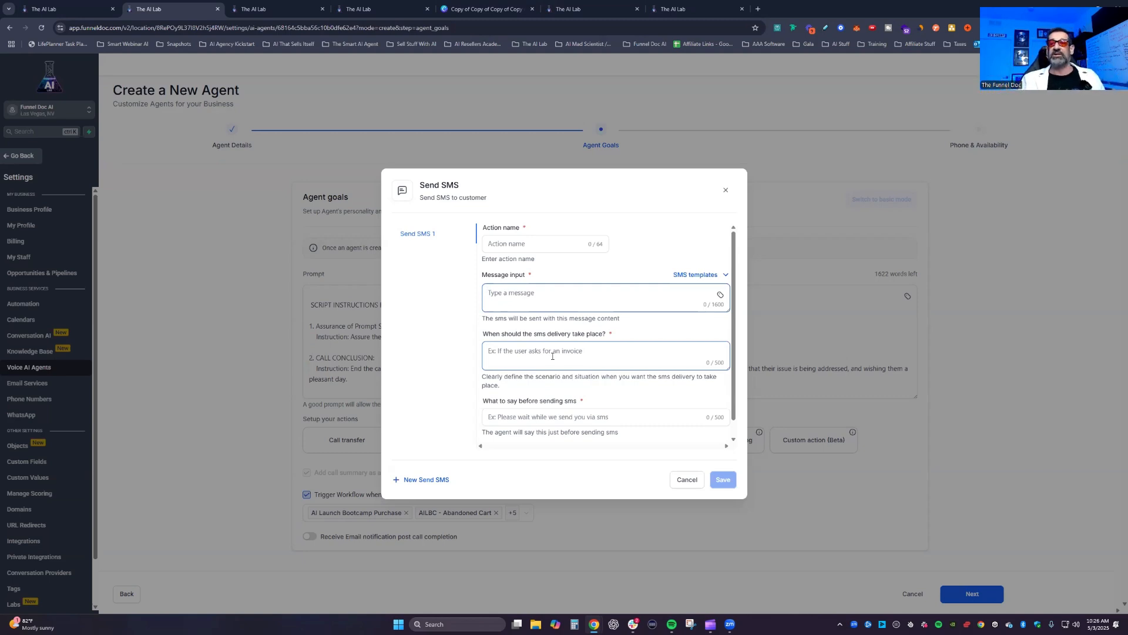
left_click(505, 411)
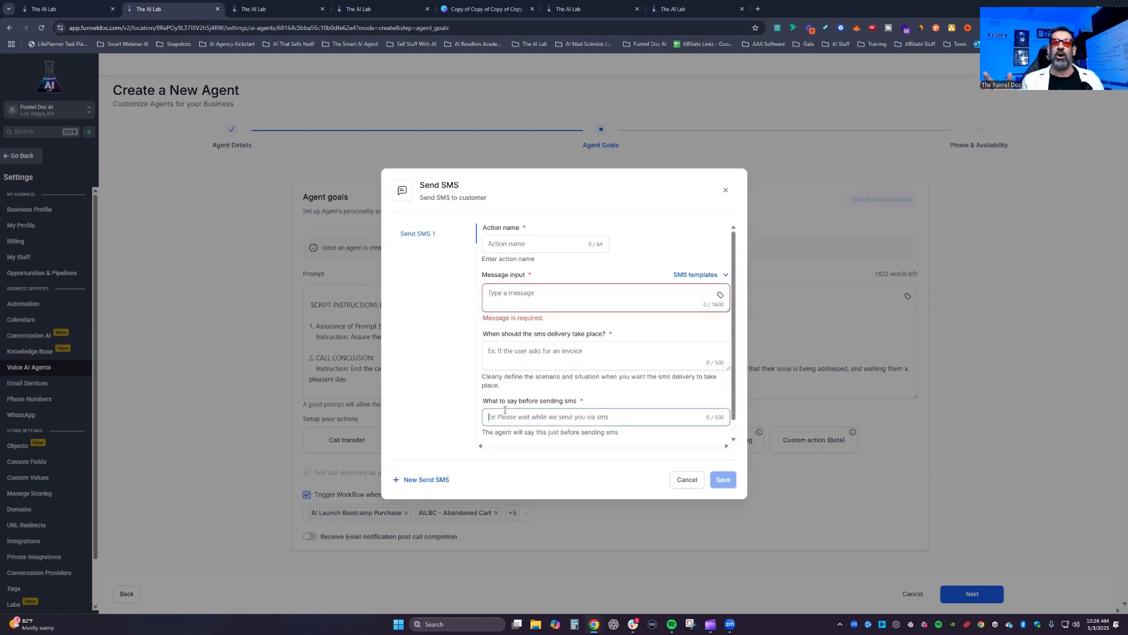
scroll(511, 435, "down", 1)
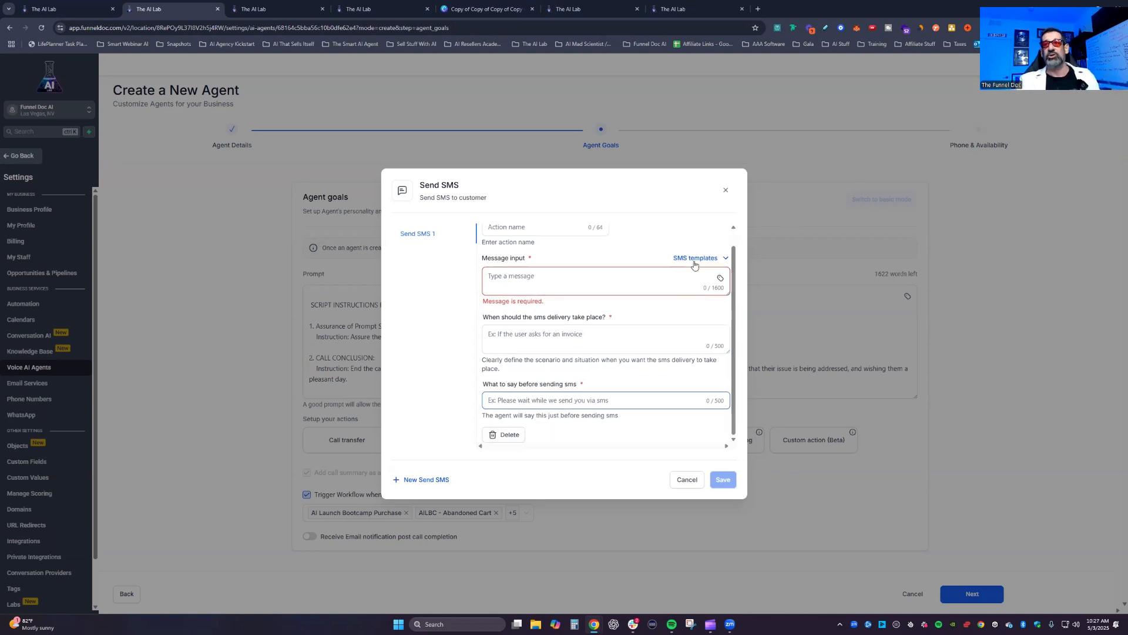
left_click(696, 262)
left_click(653, 256)
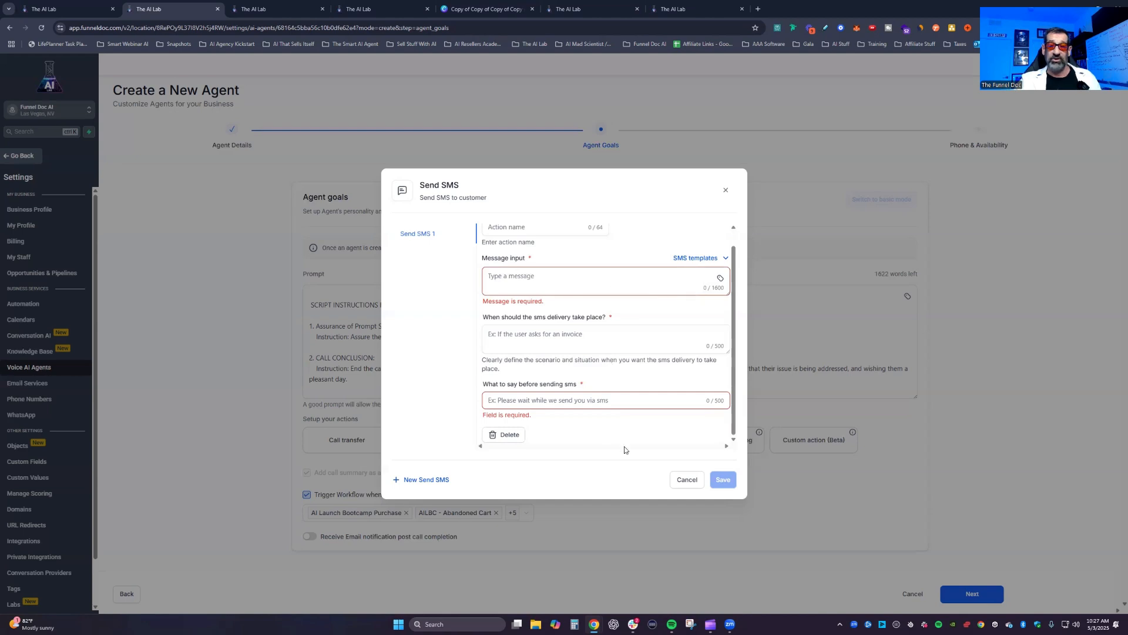
left_click(695, 486)
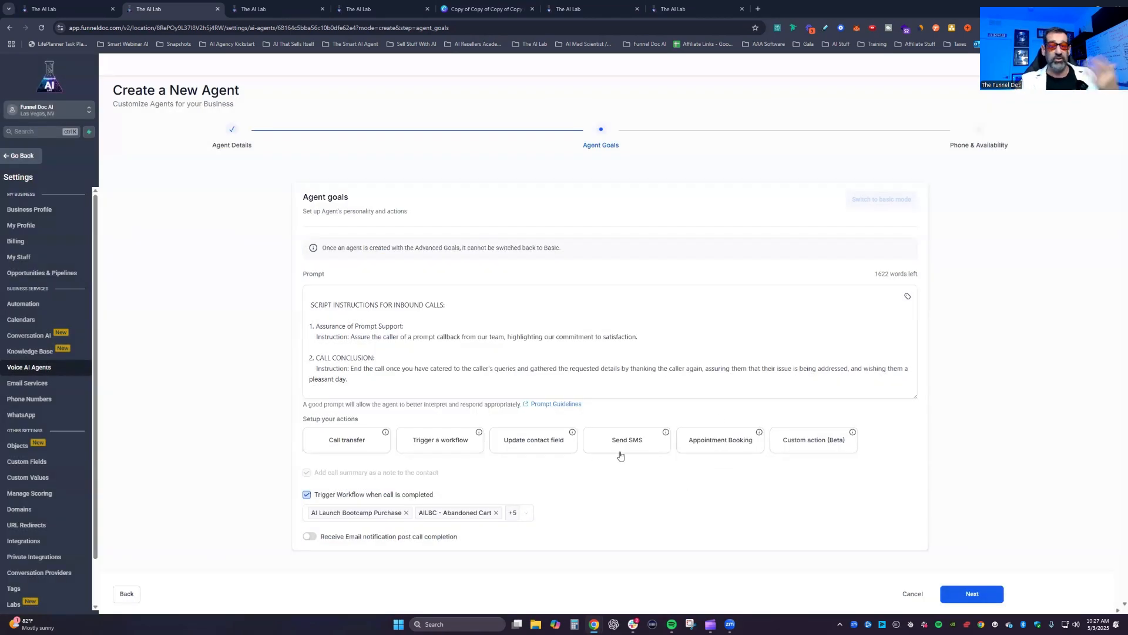
Start an appointment booking action on the AI Agency Kickstart One one One calendar, with 3 days of offering dates
left_click(714, 442)
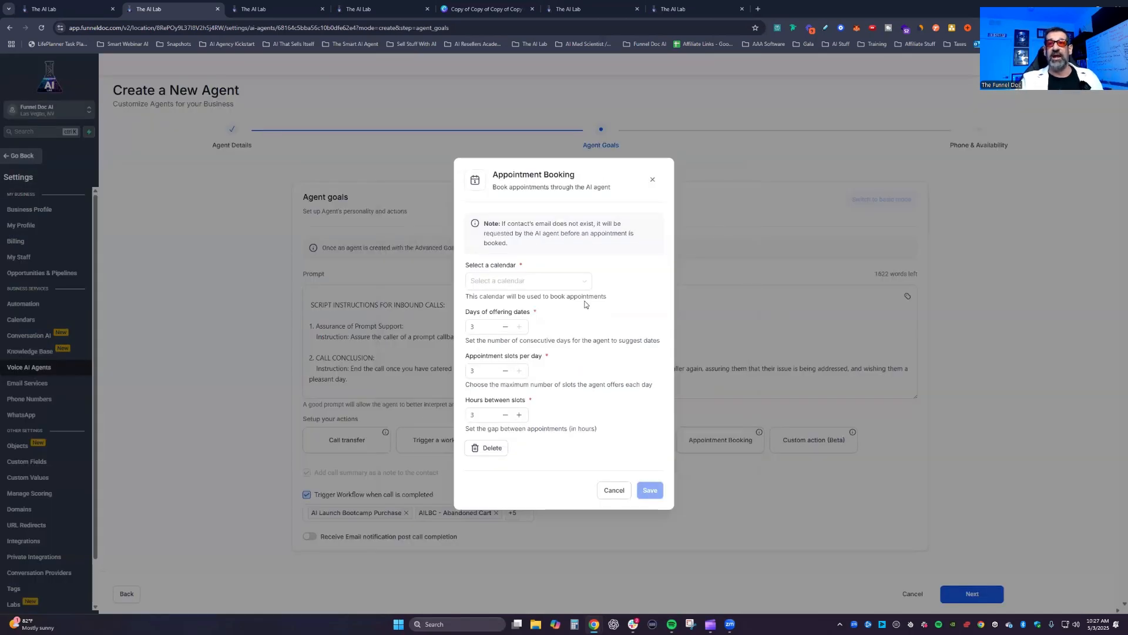
left_click(549, 284)
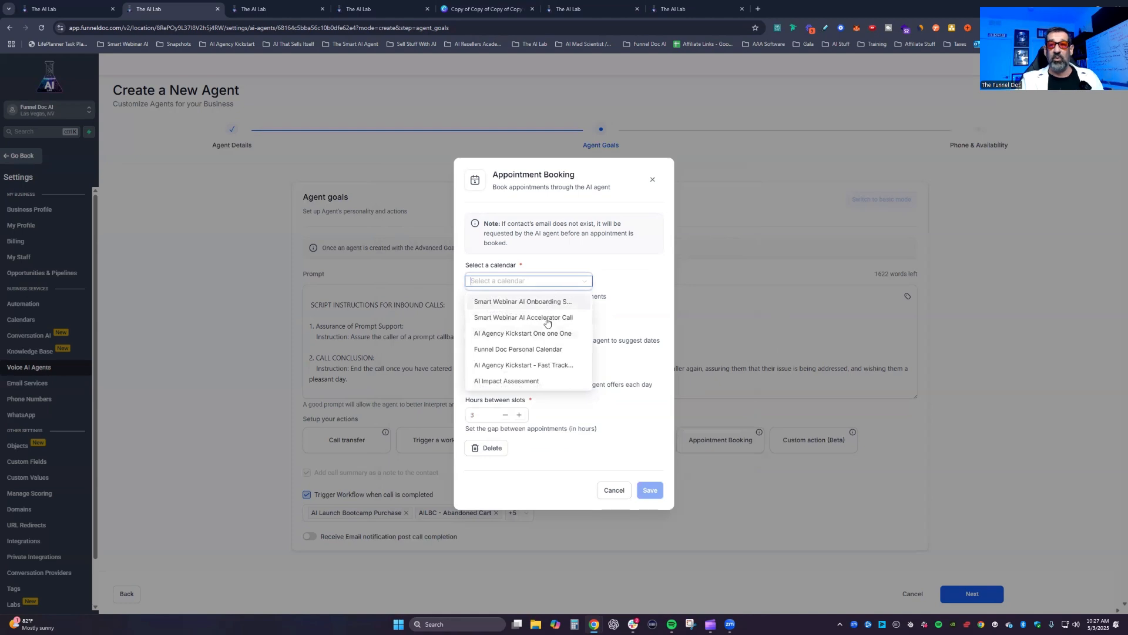
left_click(573, 333)
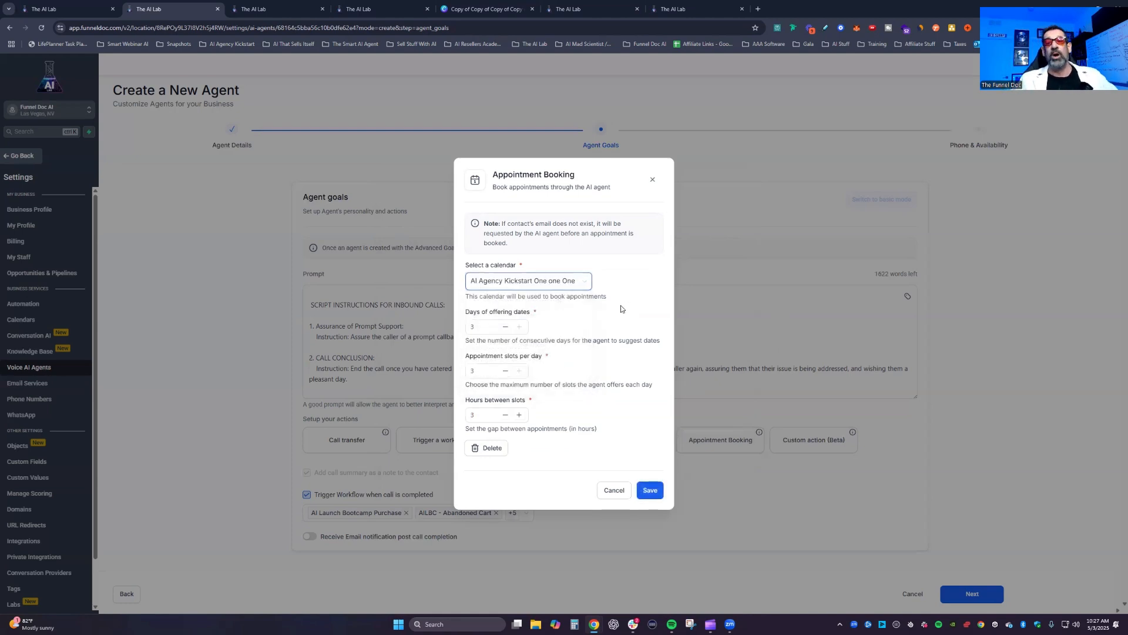
left_click(503, 330)
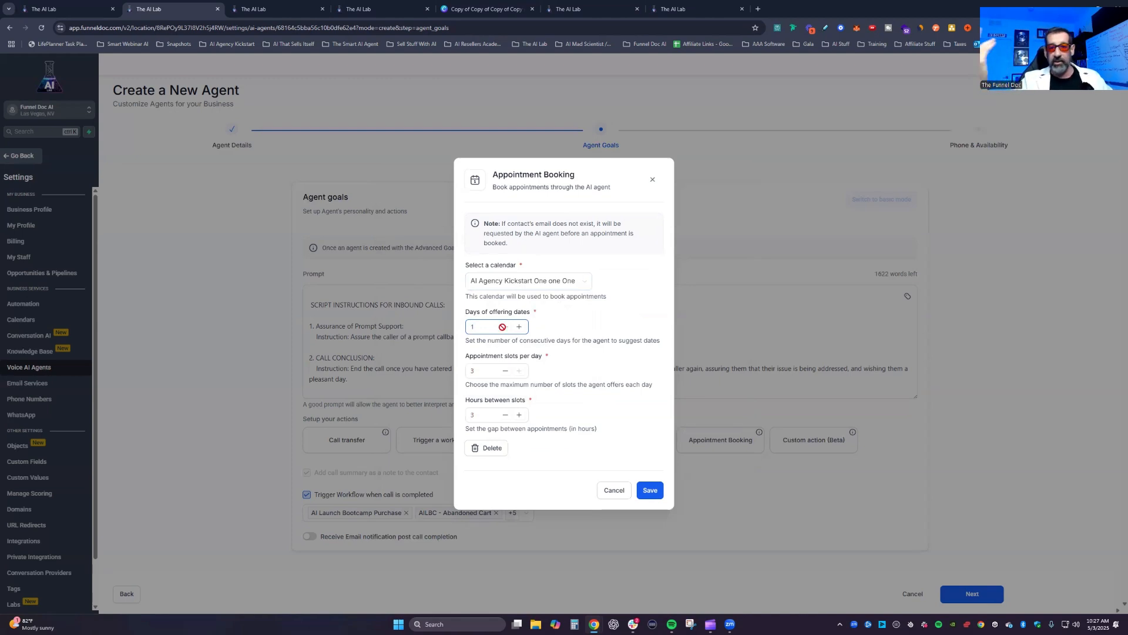
left_click(504, 329)
left_click(519, 327)
left_click(519, 326)
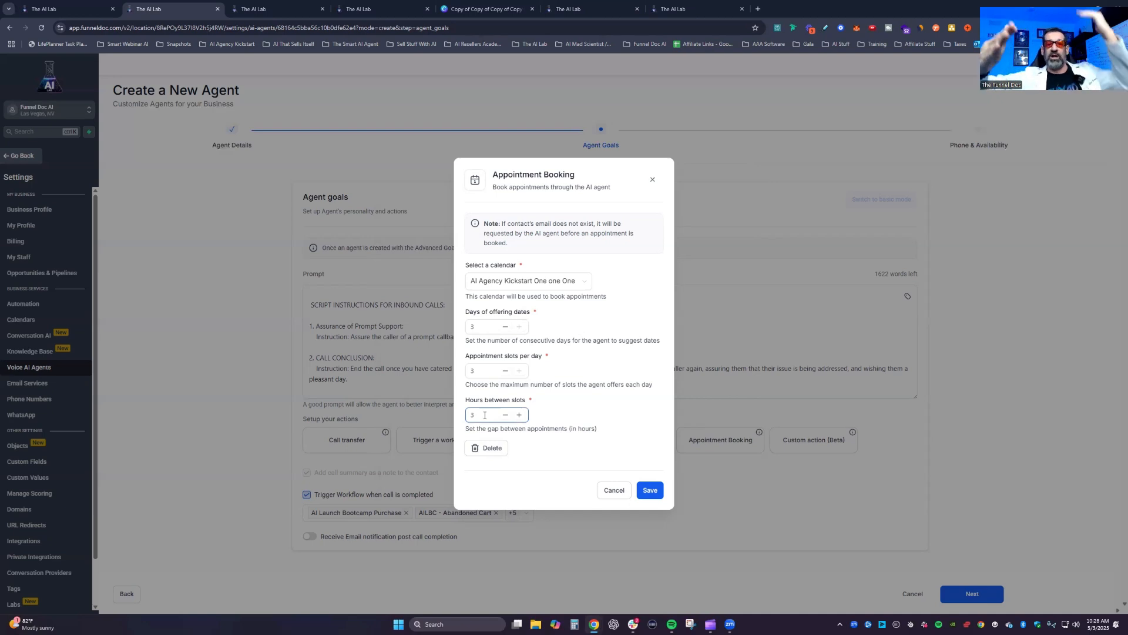
Set the gap between appointment slots to 1 hour, and discard the appointment booking action
left_click(506, 415)
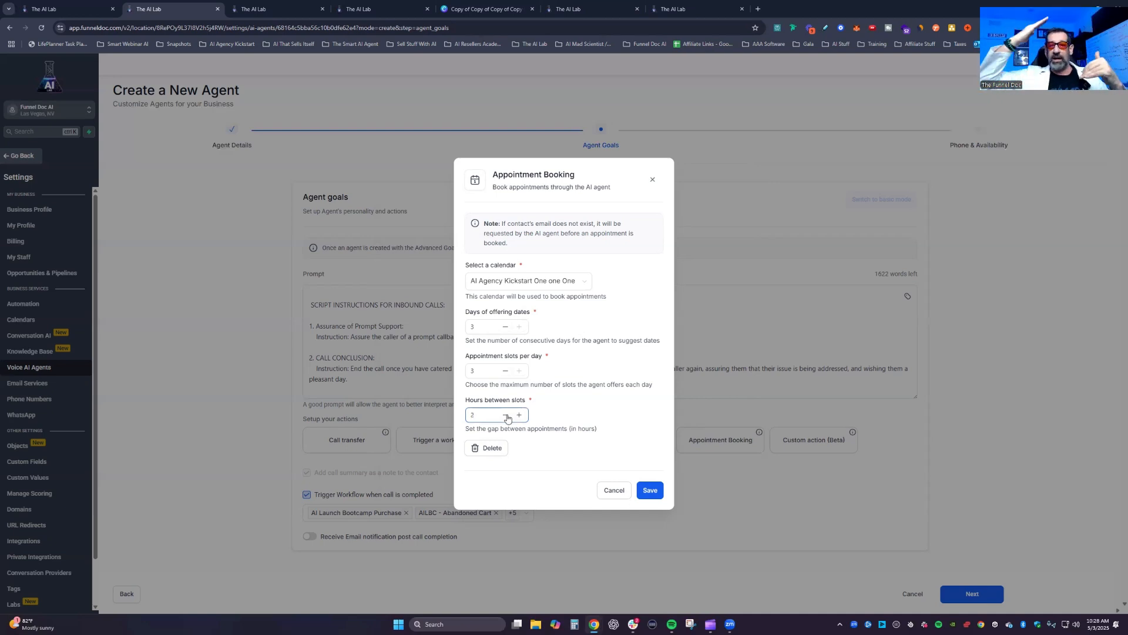
left_click(506, 415)
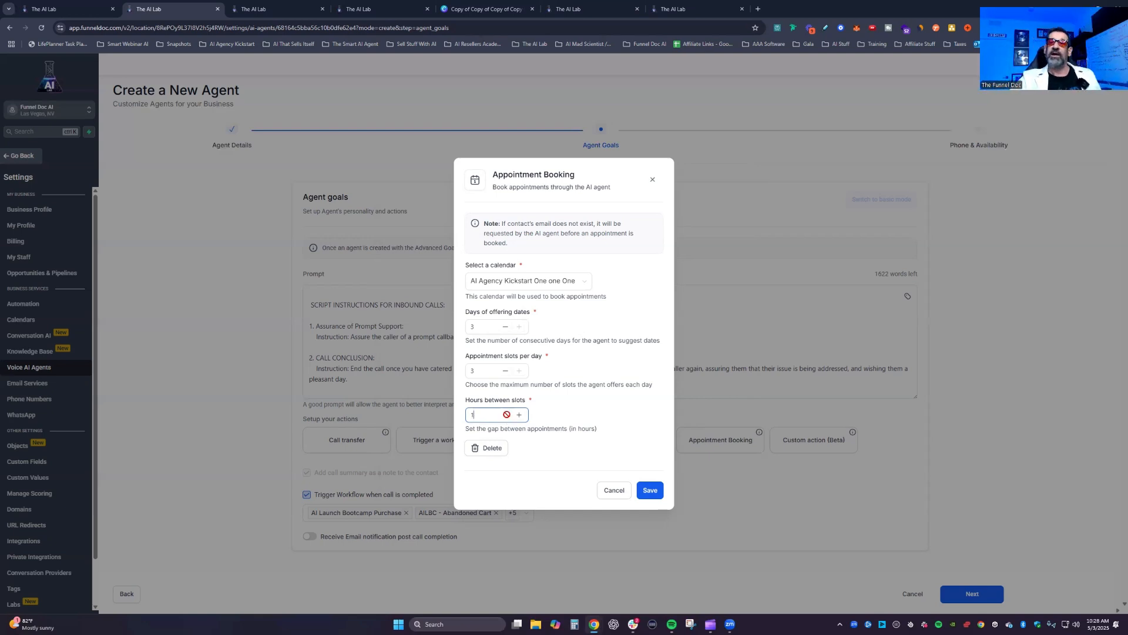
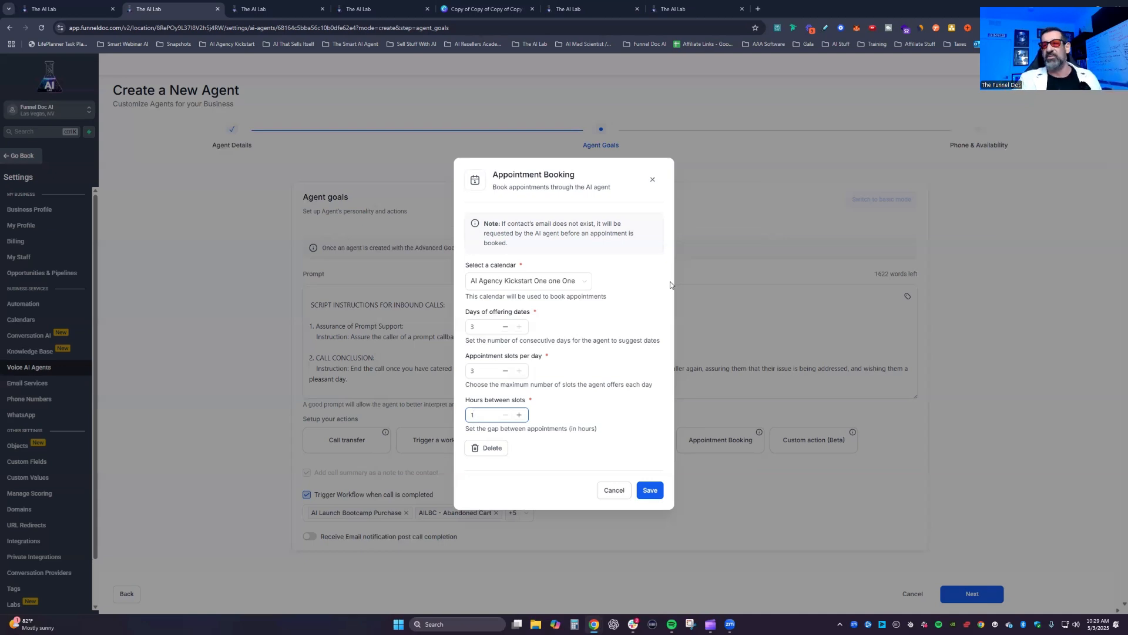
left_click(607, 479)
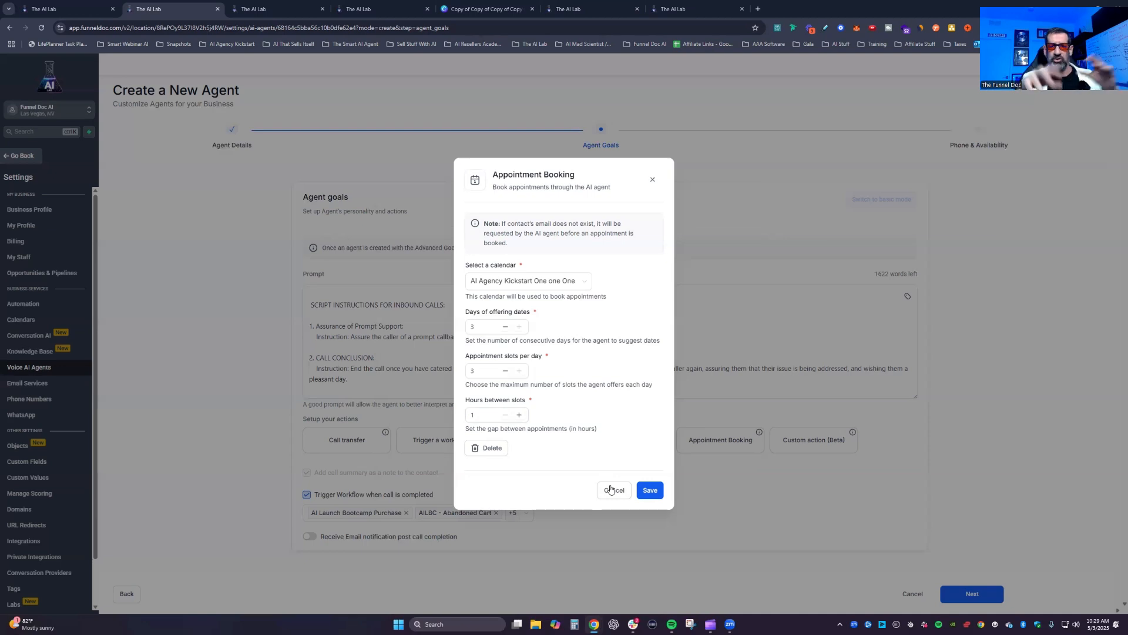
left_click(610, 489)
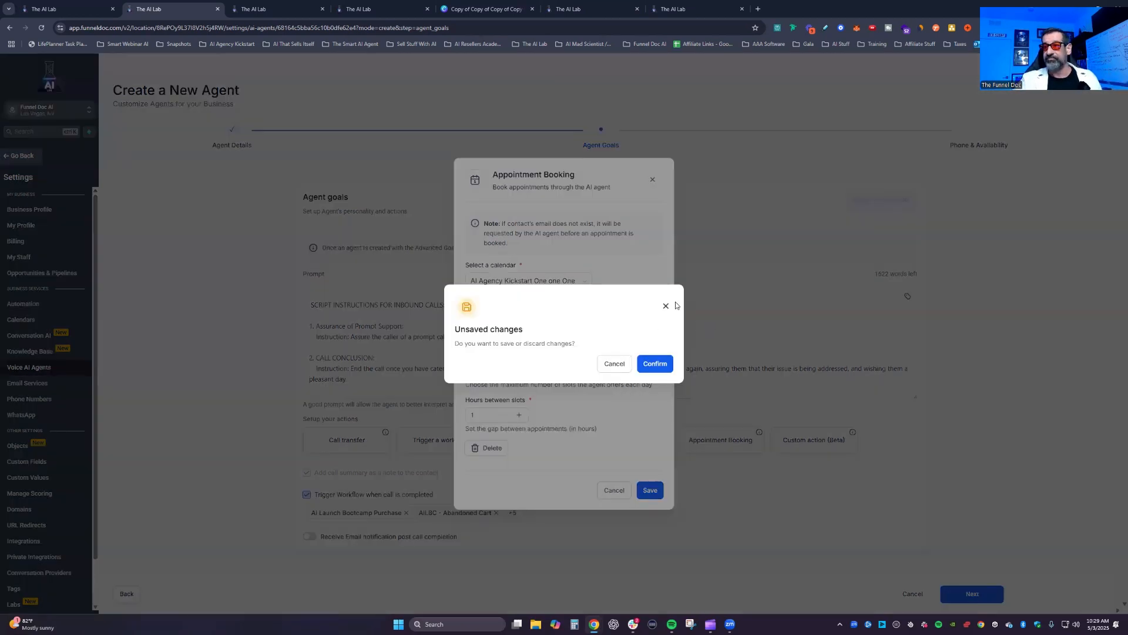
left_click(614, 364)
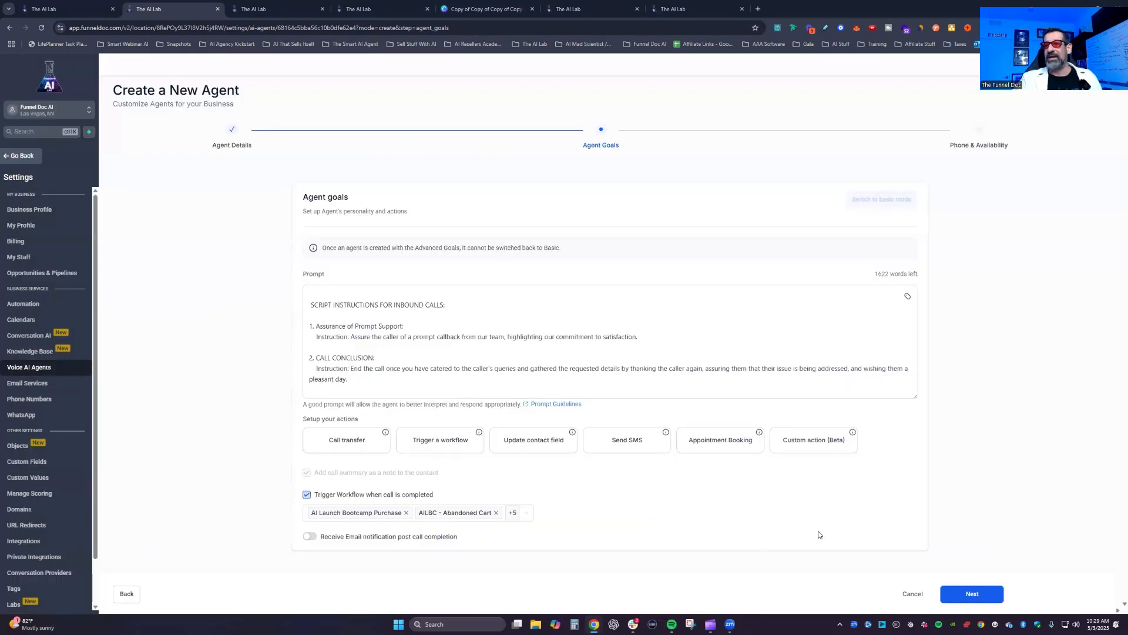
Open a new custom action and review its trigger, spoken message, endpoint, header and parameter settings
left_click(823, 448)
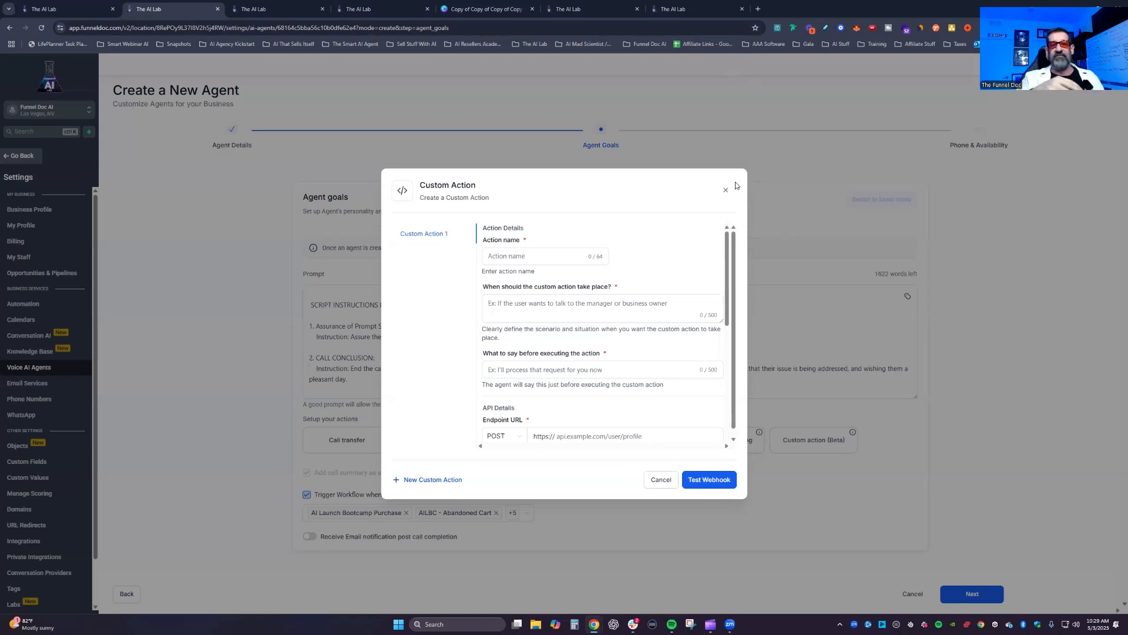
scroll(537, 300, "down", 1)
scroll(541, 285, "up", 1)
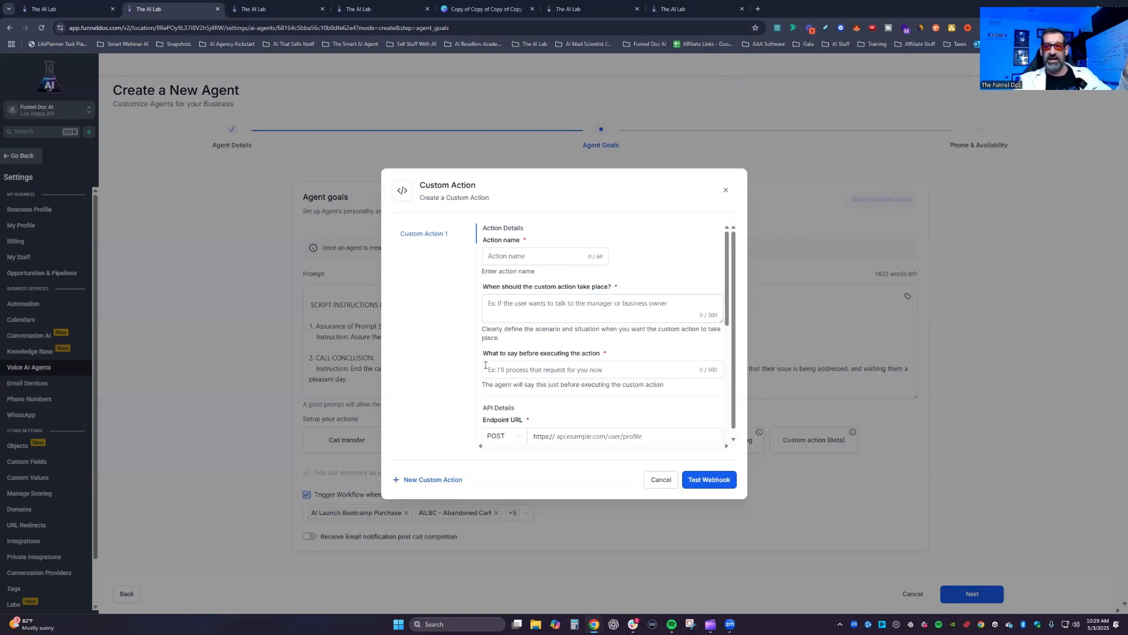
scroll(523, 361, "down", 3)
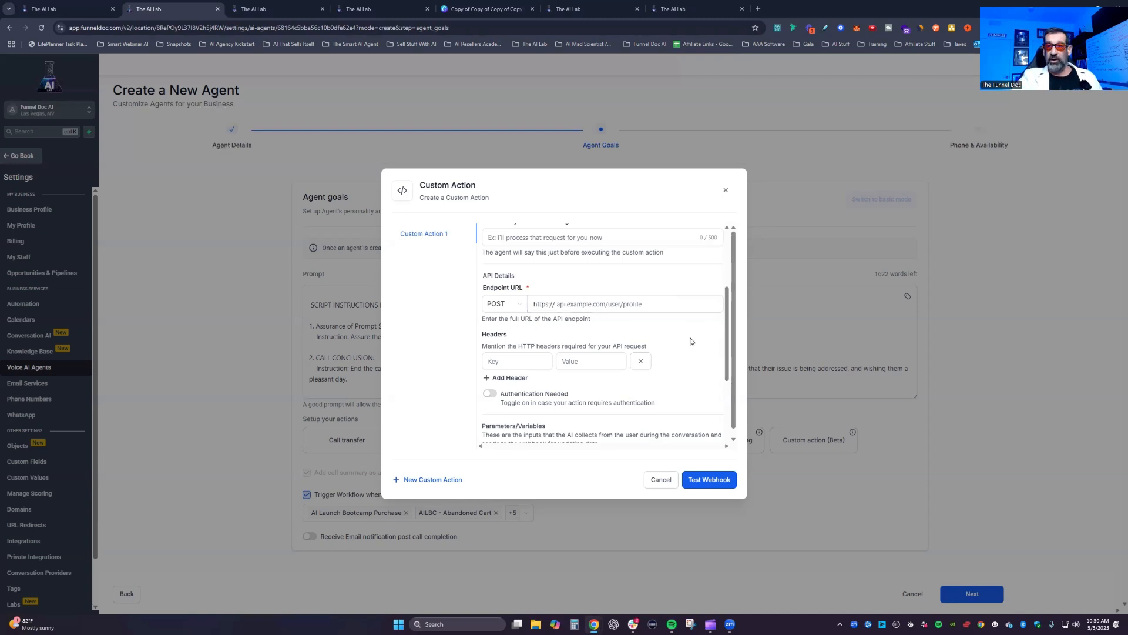
scroll(651, 328, "down", 3)
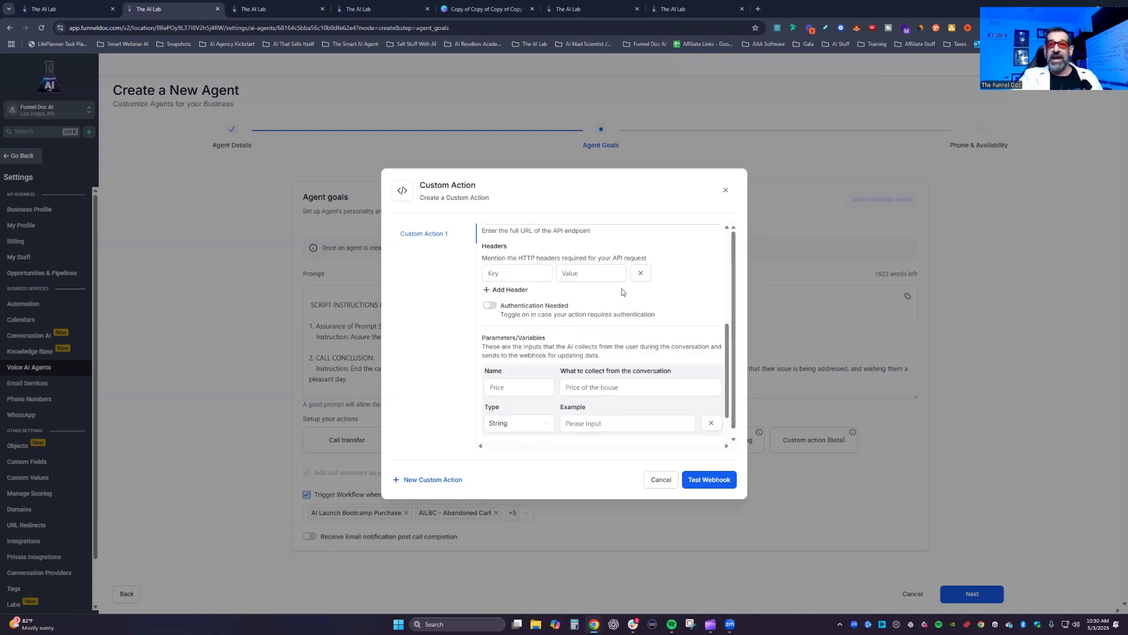
Turn on Authentication Needed for the custom action and look through the available parameter types
left_click(495, 306)
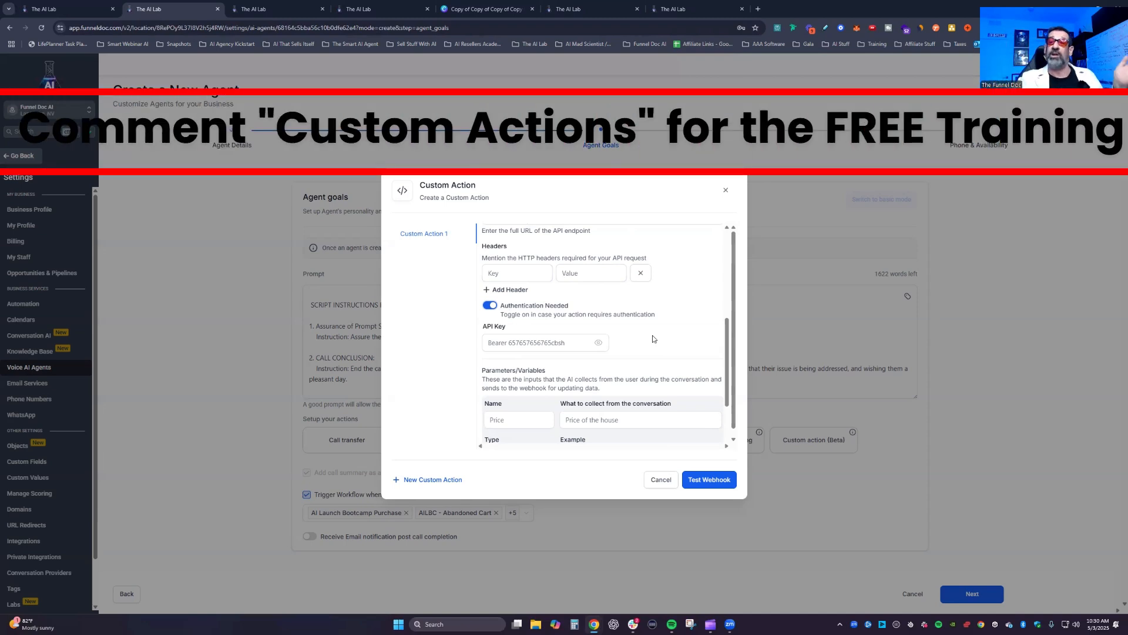
scroll(597, 346, "down", 1)
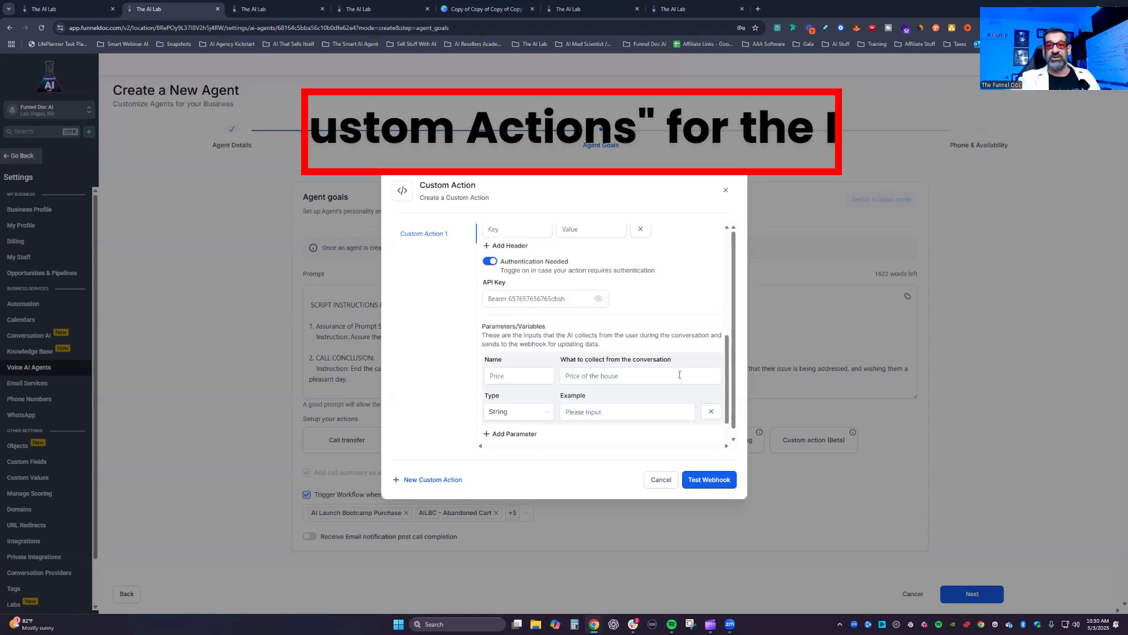
scroll(540, 397, "down", 1)
left_click(517, 369)
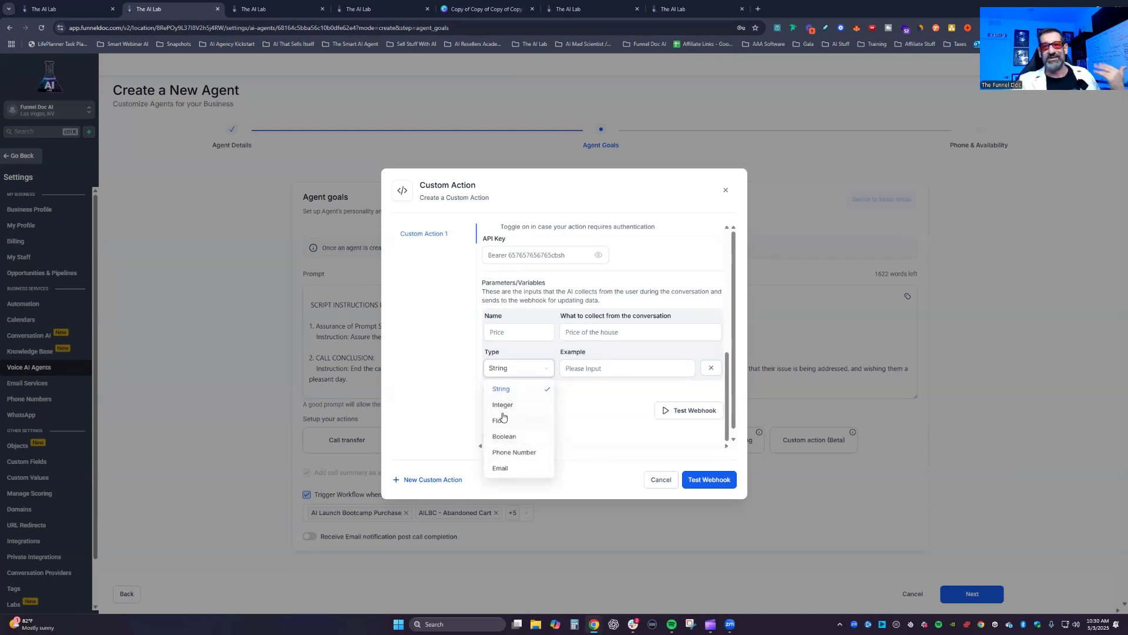
left_click(598, 419)
scroll(696, 355, "down", 1)
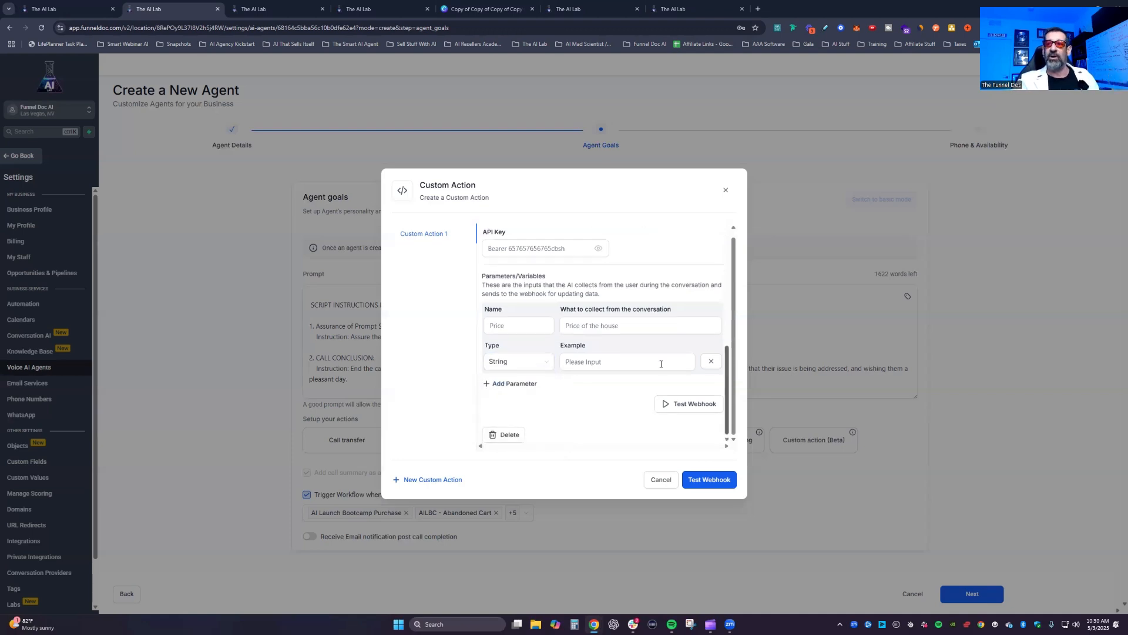
Check which request methods the custom action's endpoint URL offers, and close the action without saving
scroll(548, 324, "up", 6)
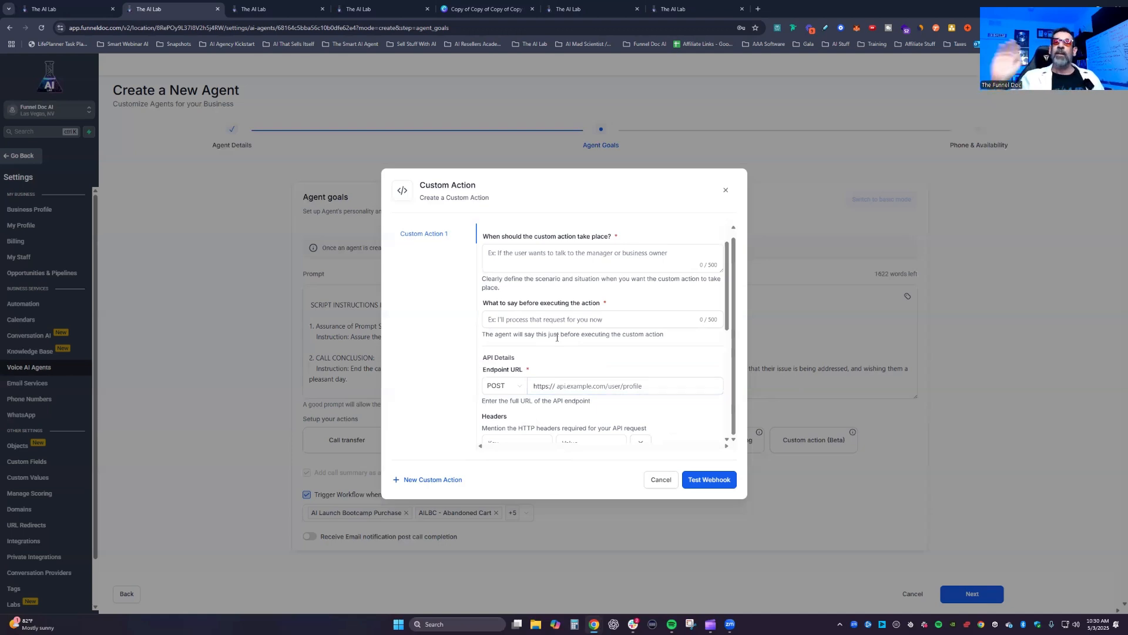
left_click(500, 386)
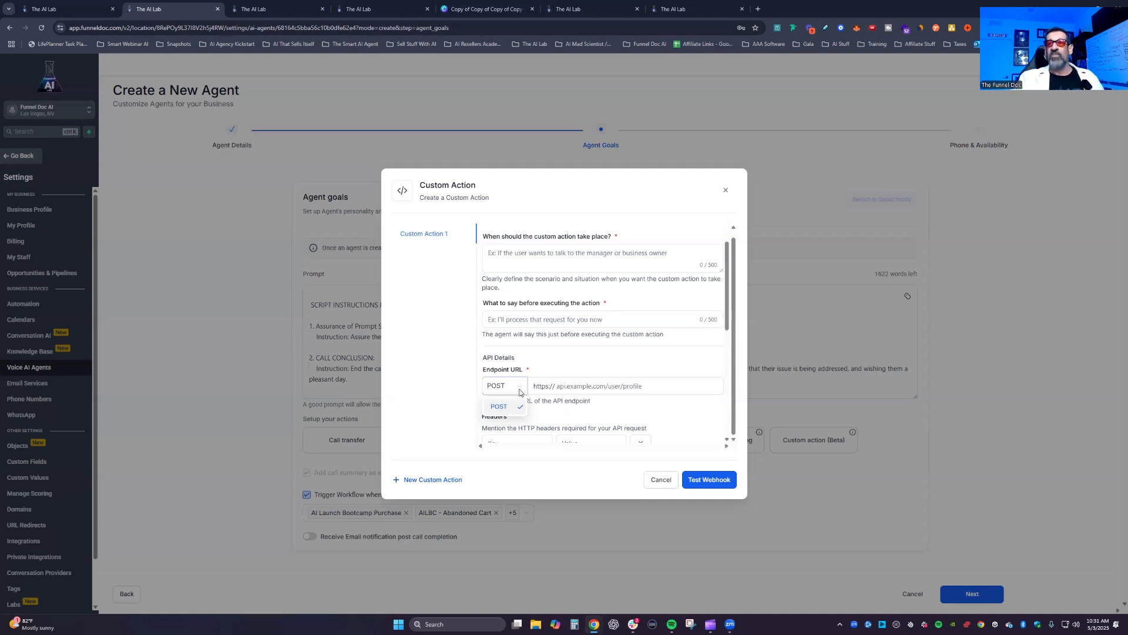
left_click(725, 190)
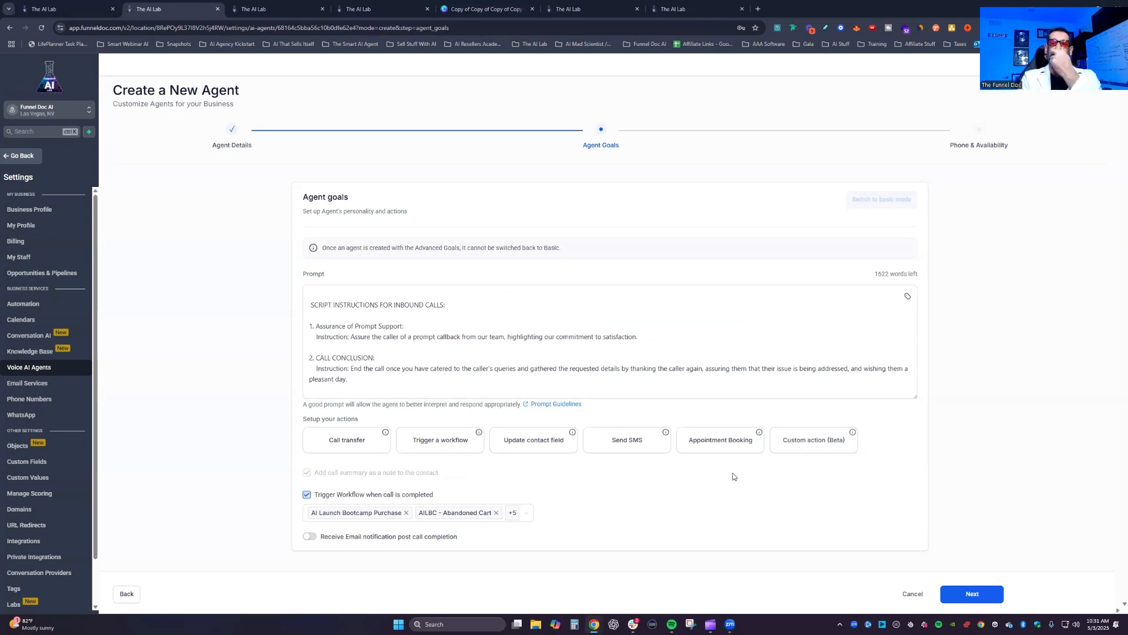
Continue to the Phone & Availability stage of the agent setup and check the agent's per-minute price
left_click(733, 340)
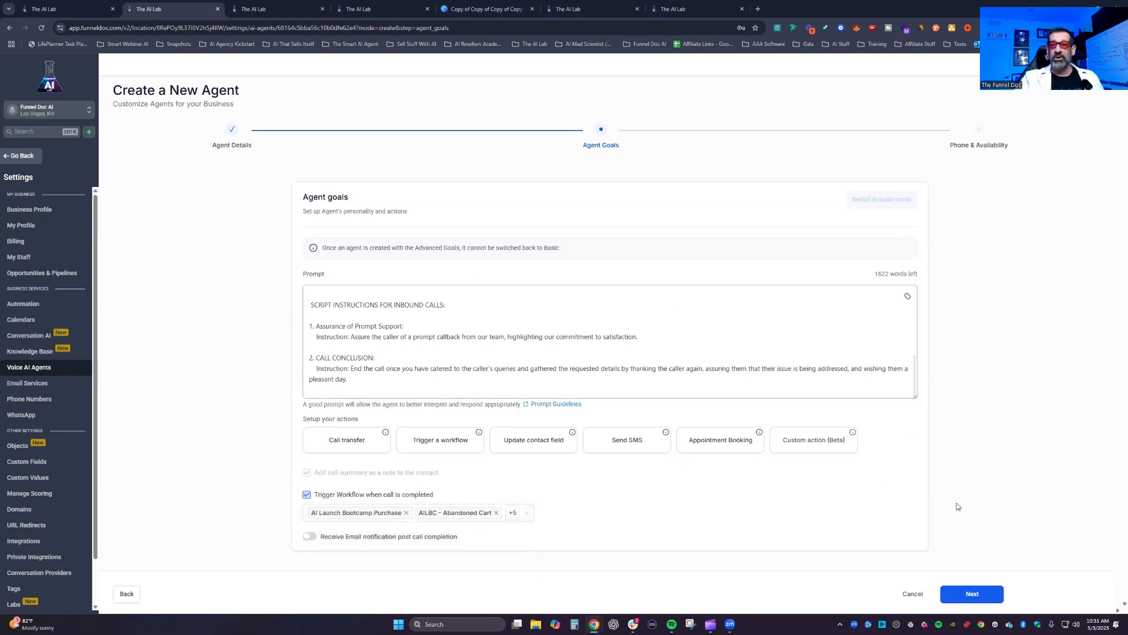
left_click(982, 593)
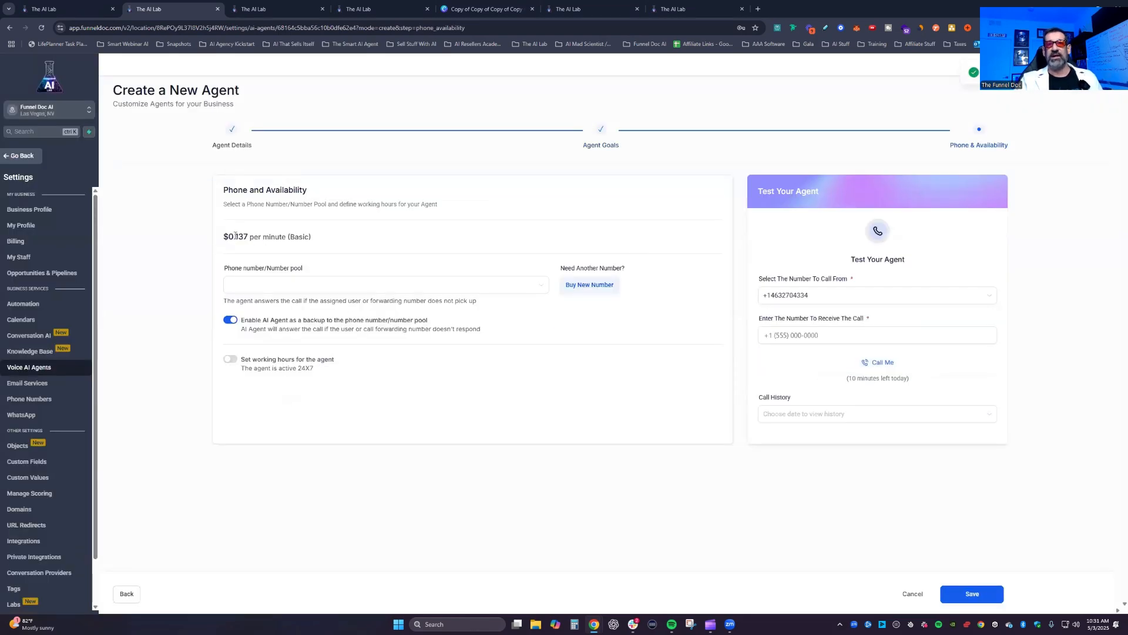
left_click_drag(225, 237, 249, 237)
left_click(320, 249)
left_click(257, 243)
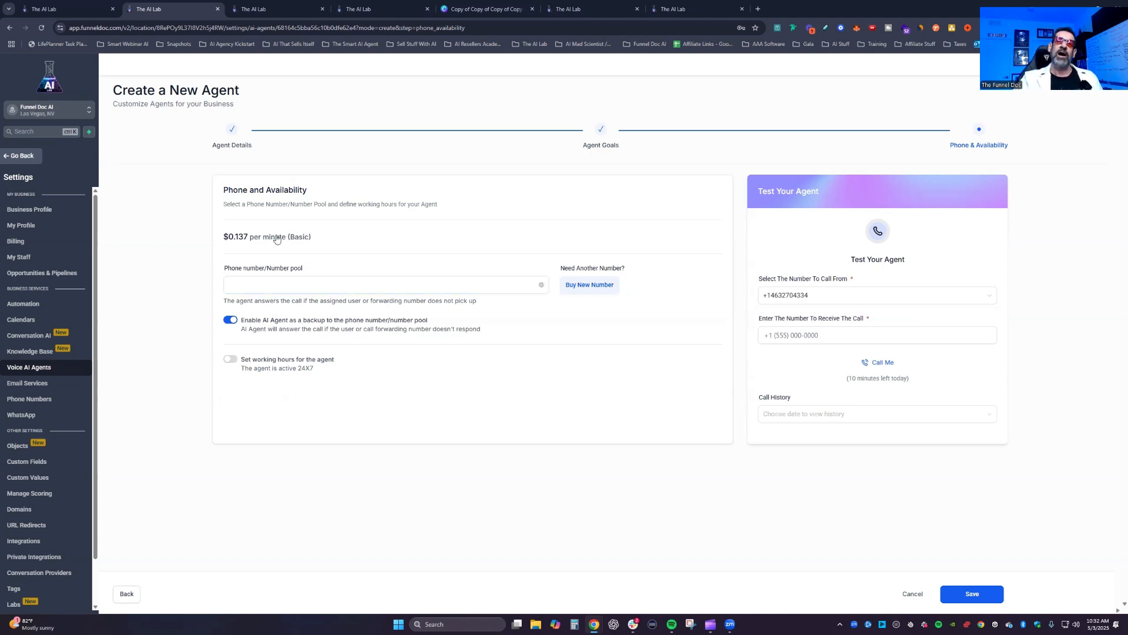
left_click_drag(249, 236, 234, 237)
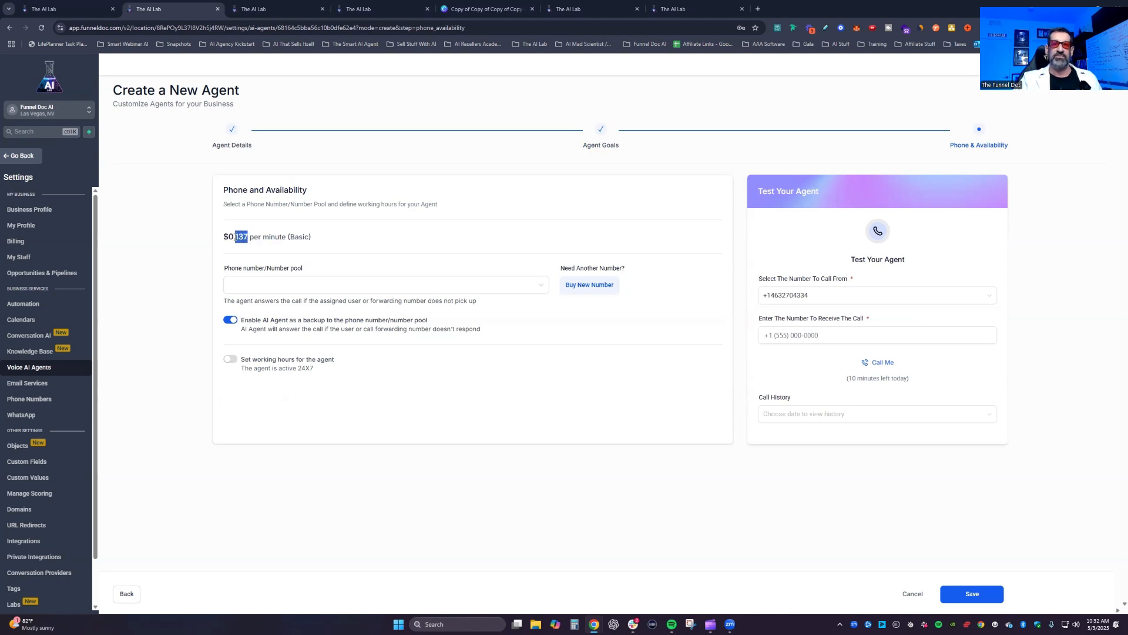
Turn on working hours for the agent, enable Monday and set its start time to 05:00 PM
left_click(288, 292)
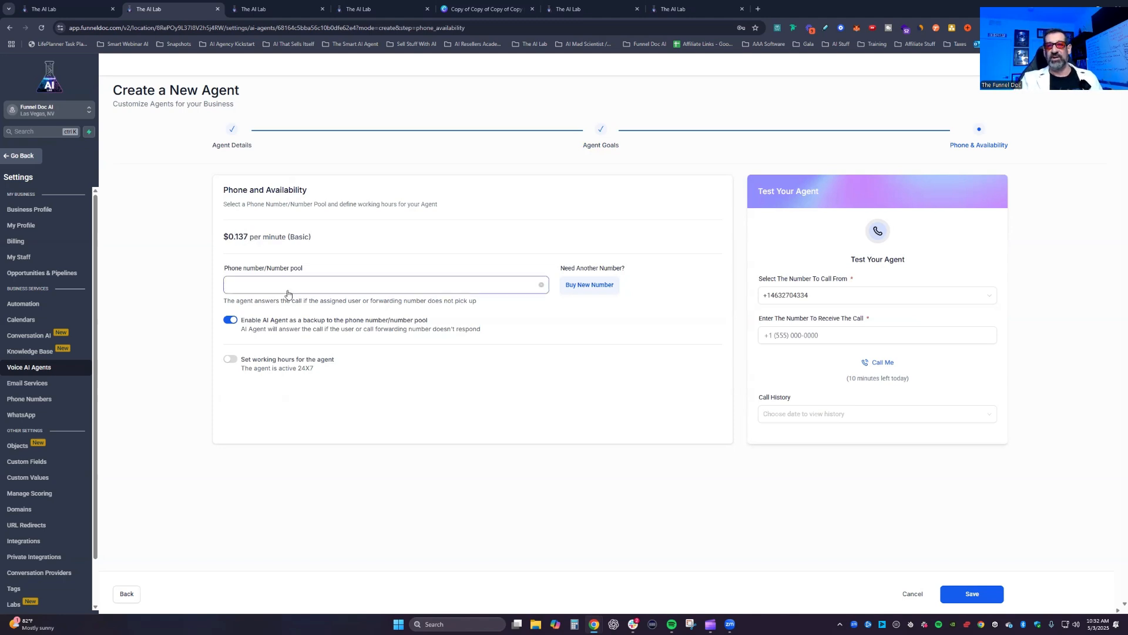
left_click(451, 242)
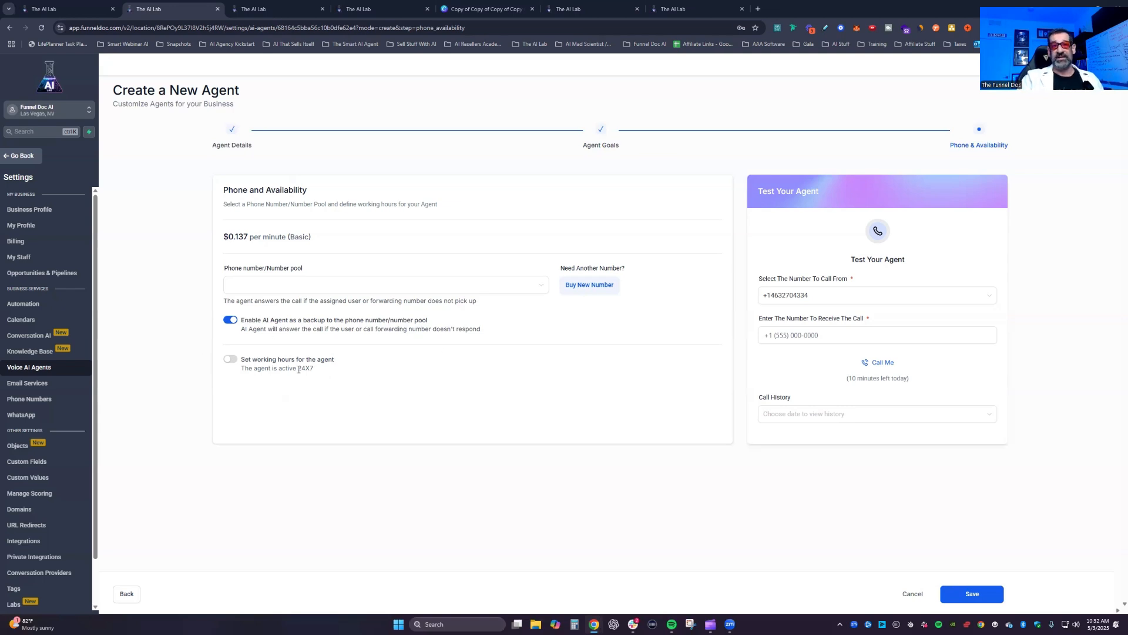
left_click(234, 361)
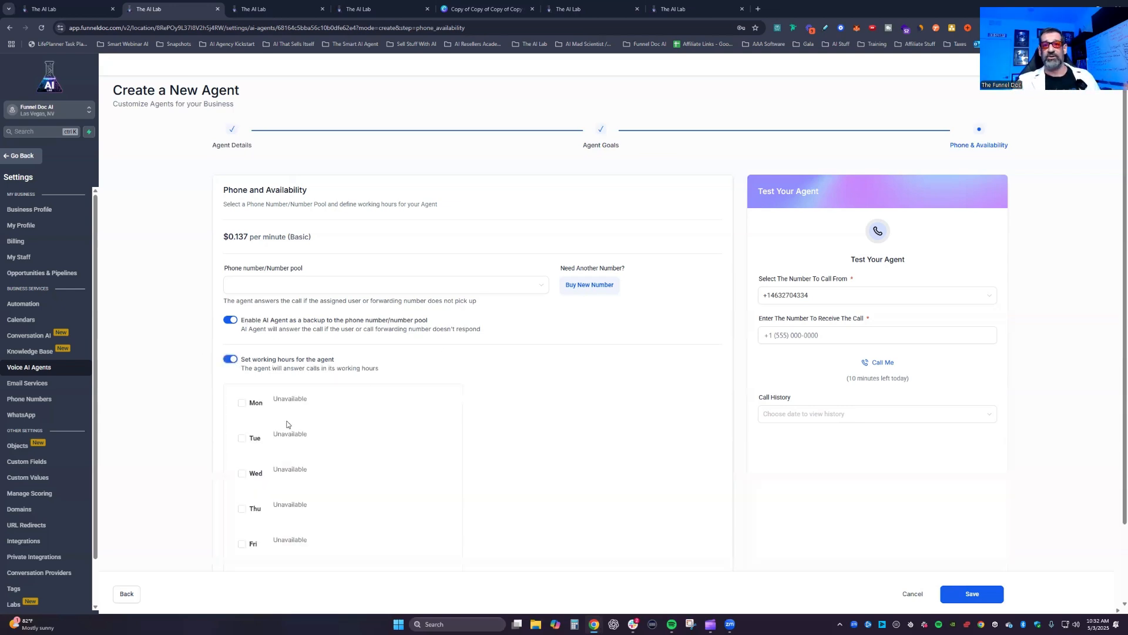
left_click(242, 402)
left_click(289, 404)
scroll(288, 446, "up", 3)
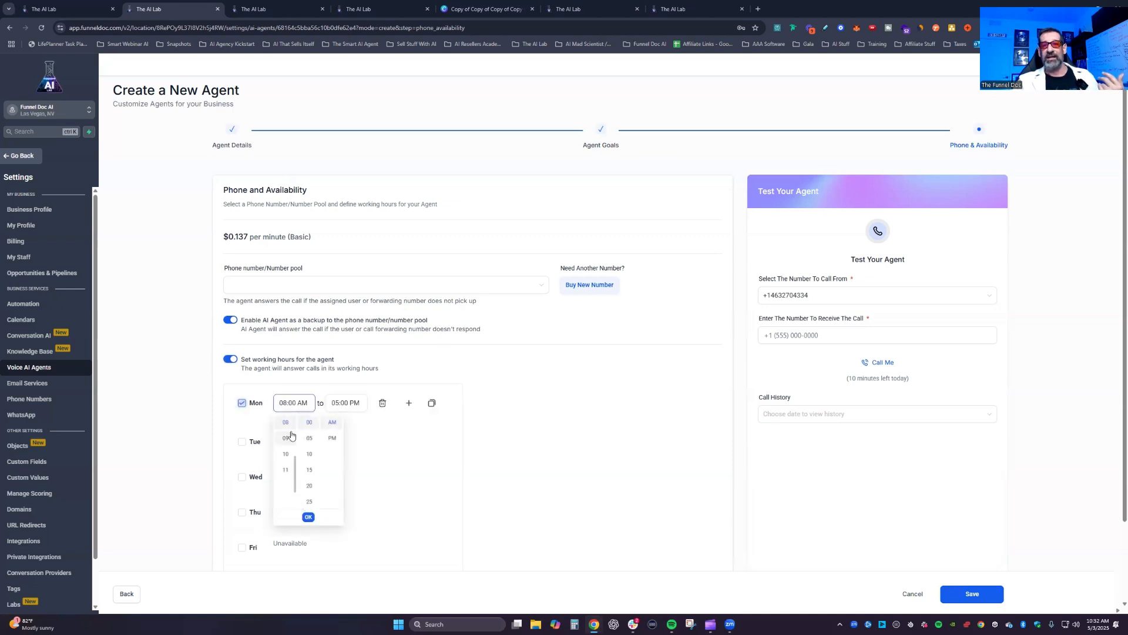
left_click(331, 438)
left_click(337, 400)
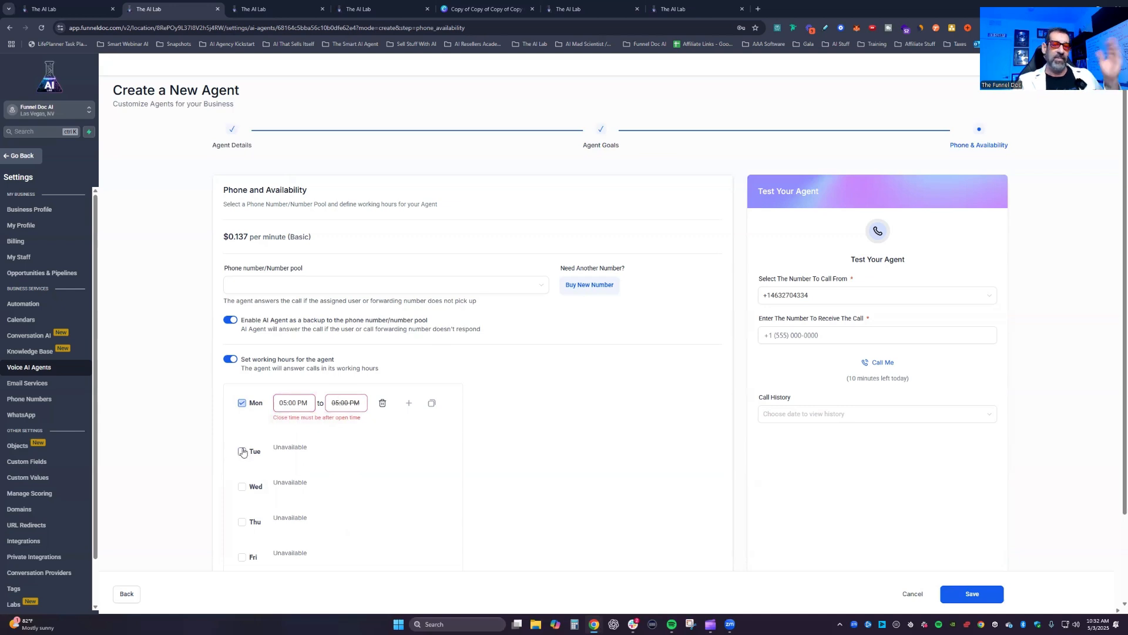
Set Monday's end time to 11:55 PM
left_click(334, 402)
scroll(338, 435, "up", 2)
scroll(382, 433, "up", 1)
scroll(332, 470, "down", 3)
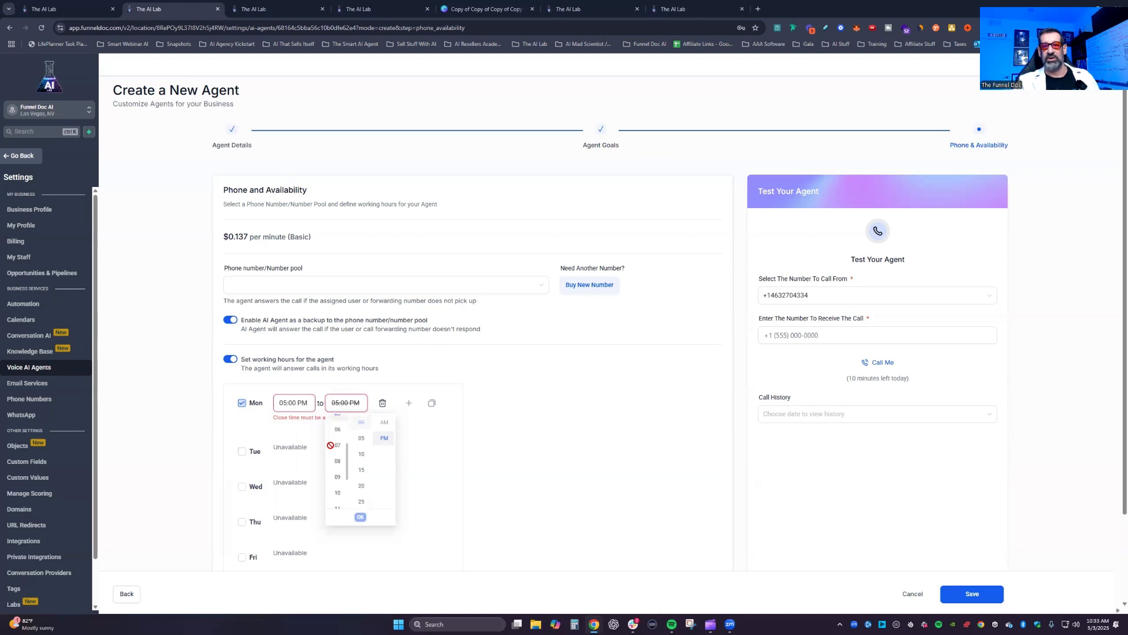
scroll(332, 486, "down", 3)
scroll(362, 467, "down", 4)
left_click(362, 423)
left_click(360, 516)
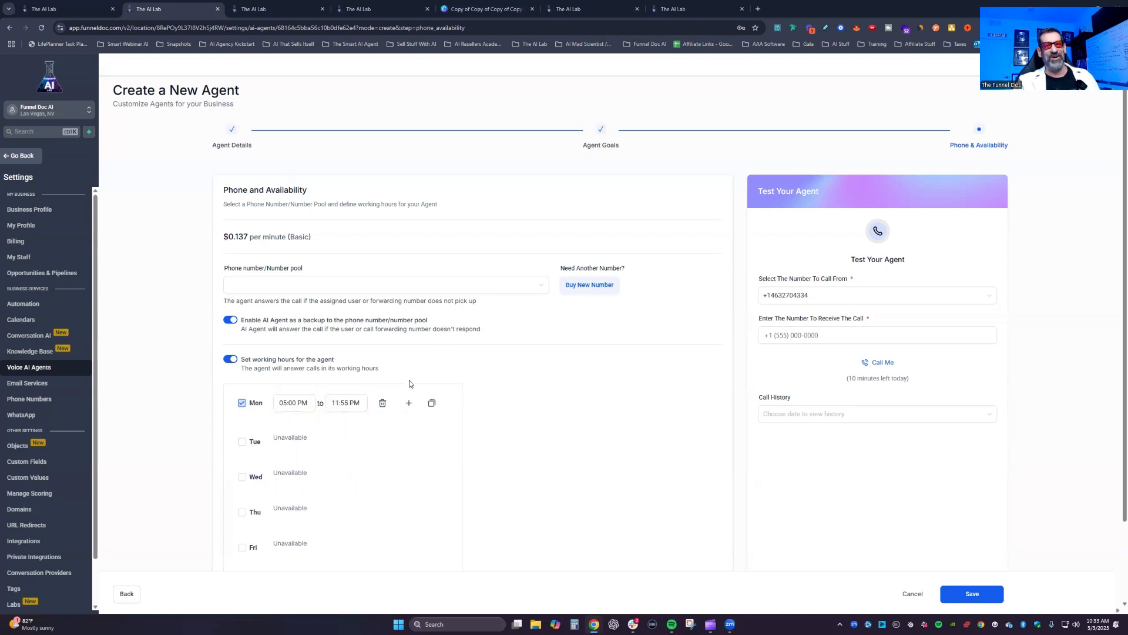
Enable Tuesday in the working hours and set its availability from 12:00 AM to 08:00 AM
left_click(242, 442)
left_click(302, 441)
scroll(285, 493, "up", 3)
left_click(285, 462)
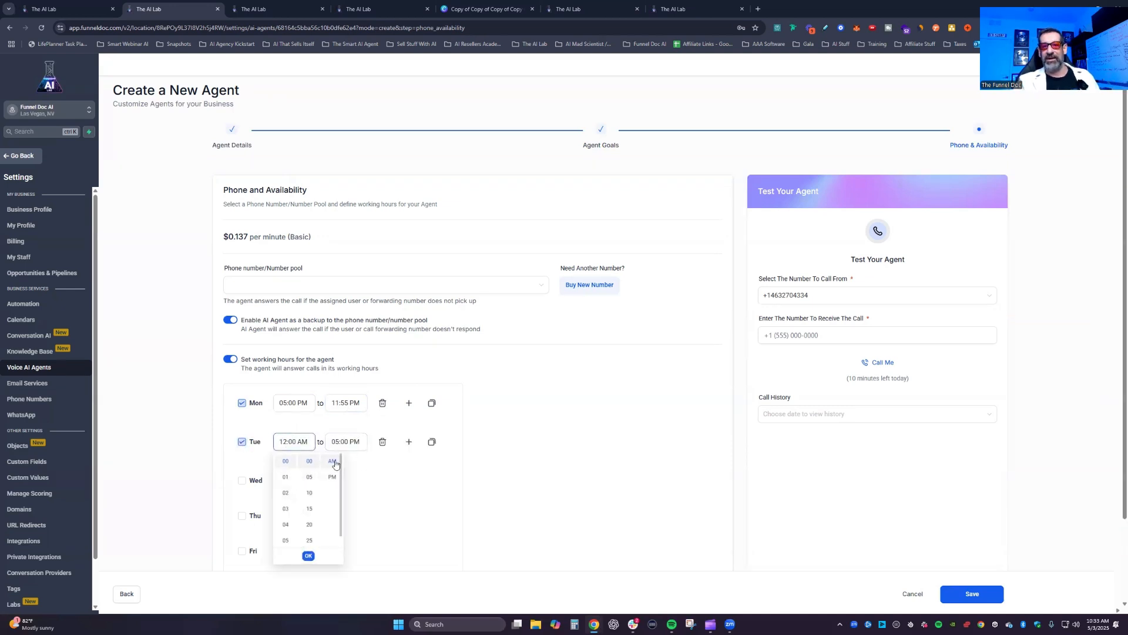
left_click(334, 442)
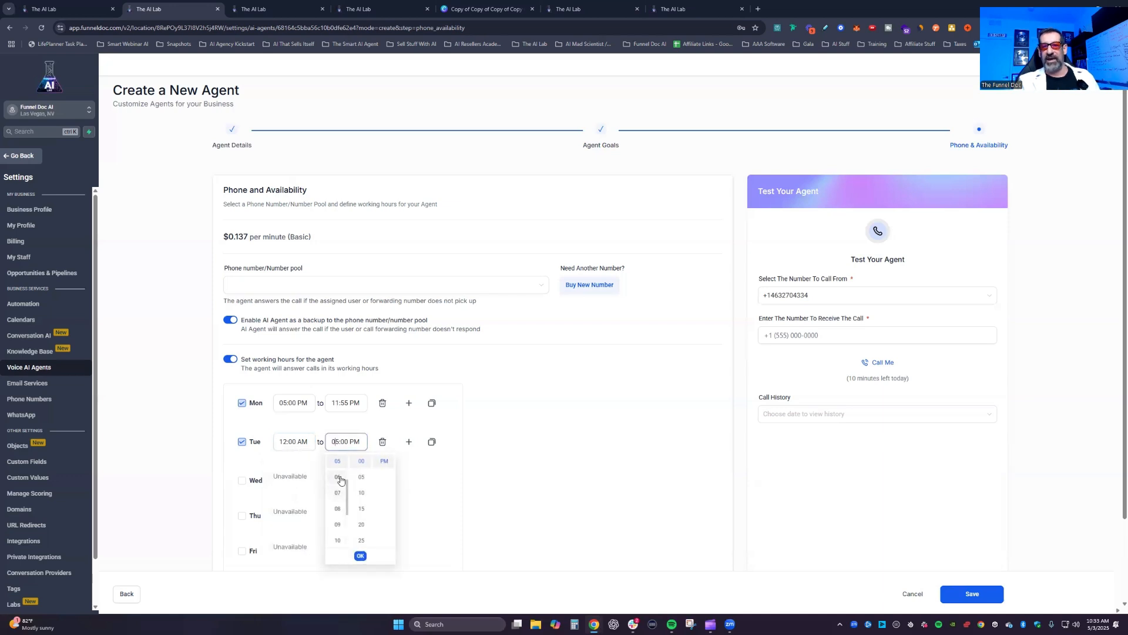
left_click(337, 508)
scroll(382, 469, "up", 1)
left_click(384, 462)
left_click(398, 428)
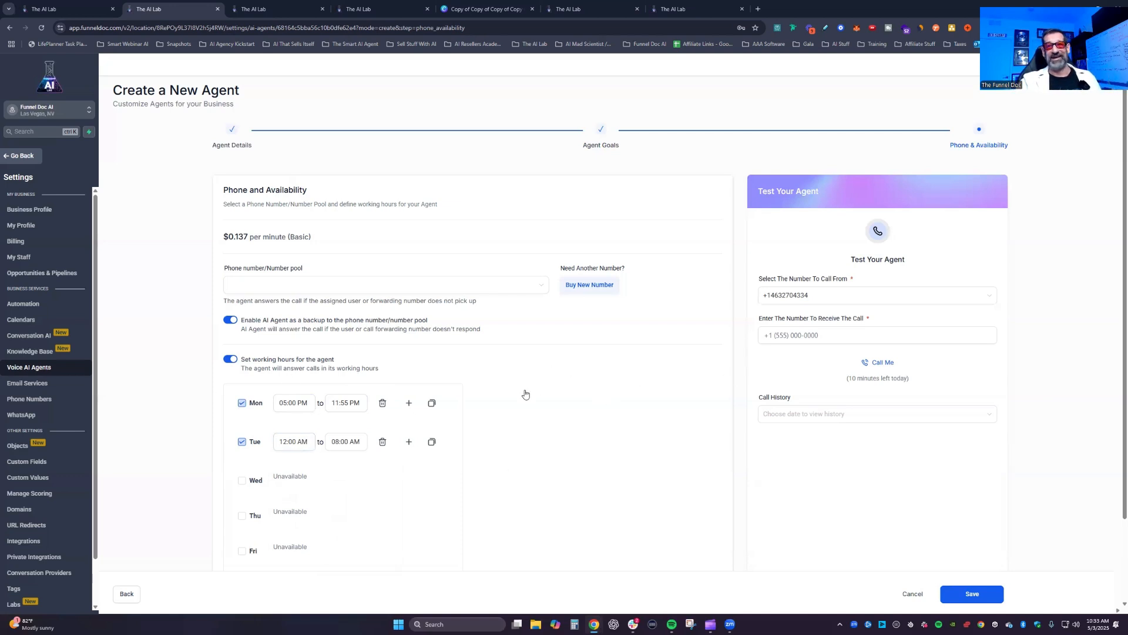
Turn off the custom working hours so the agent is active 24X7
right_click(230, 359)
left_click(230, 360)
left_click(230, 359)
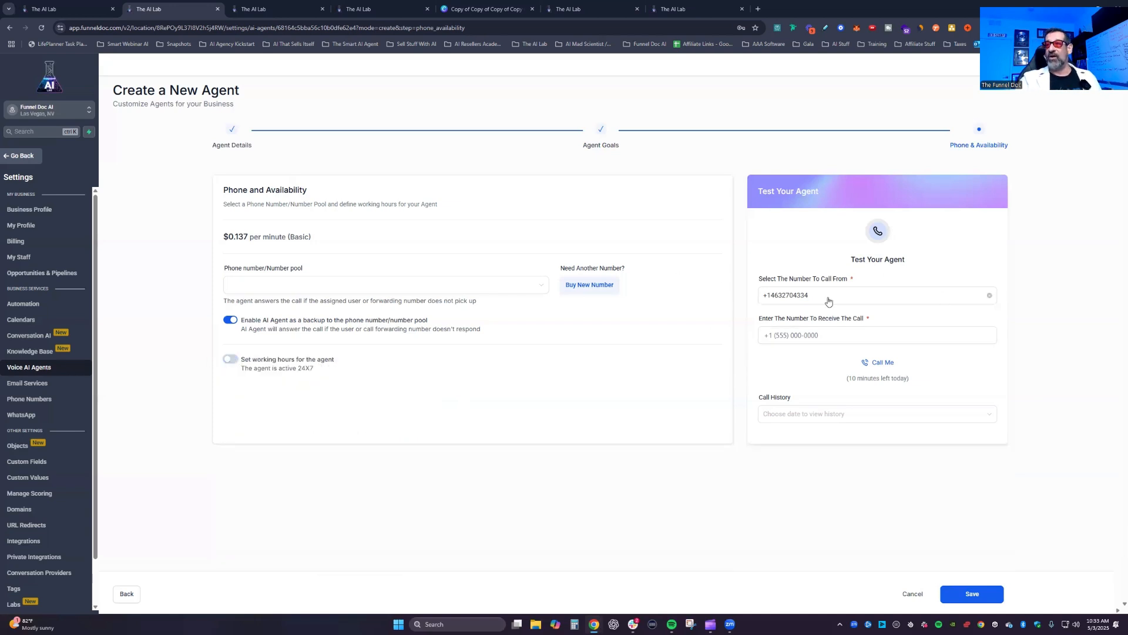
Check the test call's receiving number field, the daily minutes left and the call history
left_click(839, 327)
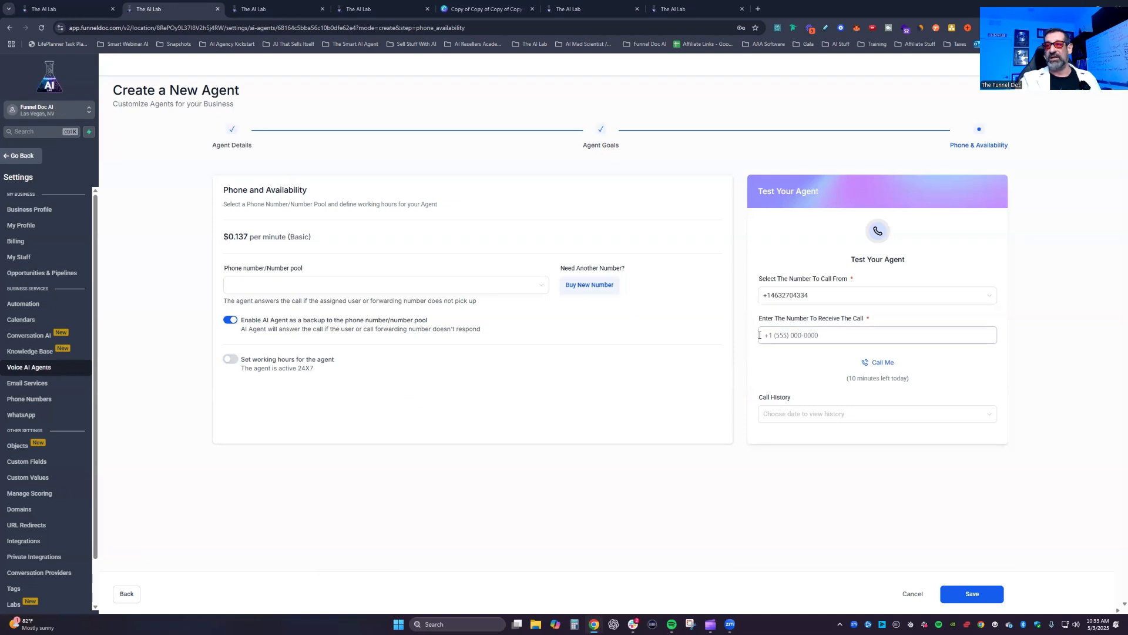
left_click_drag(915, 380, 830, 383)
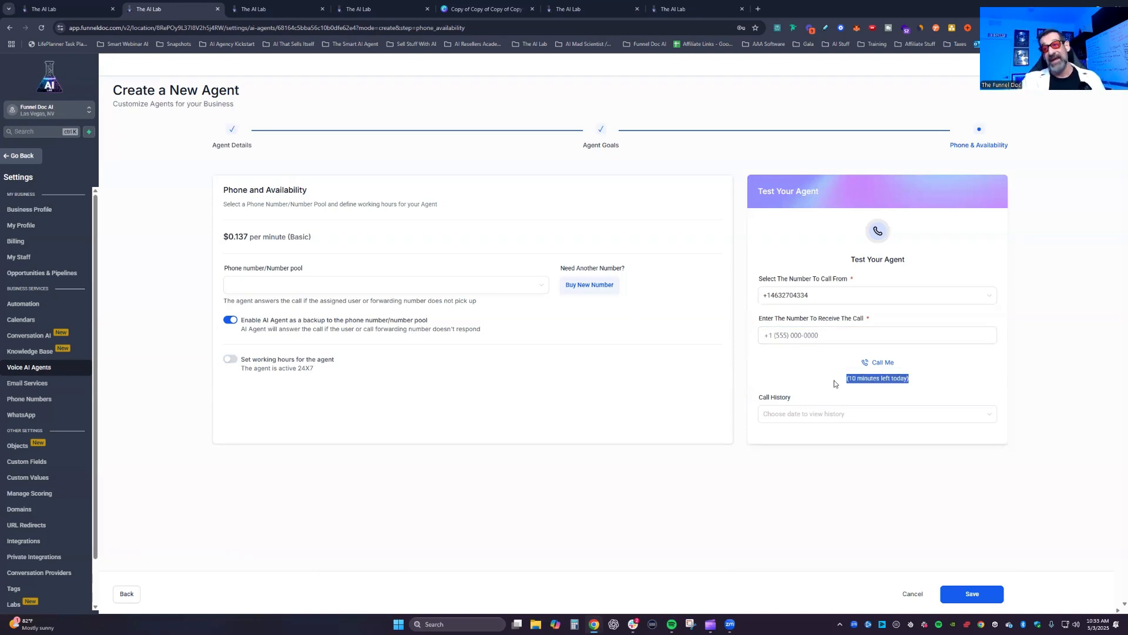
left_click(814, 417)
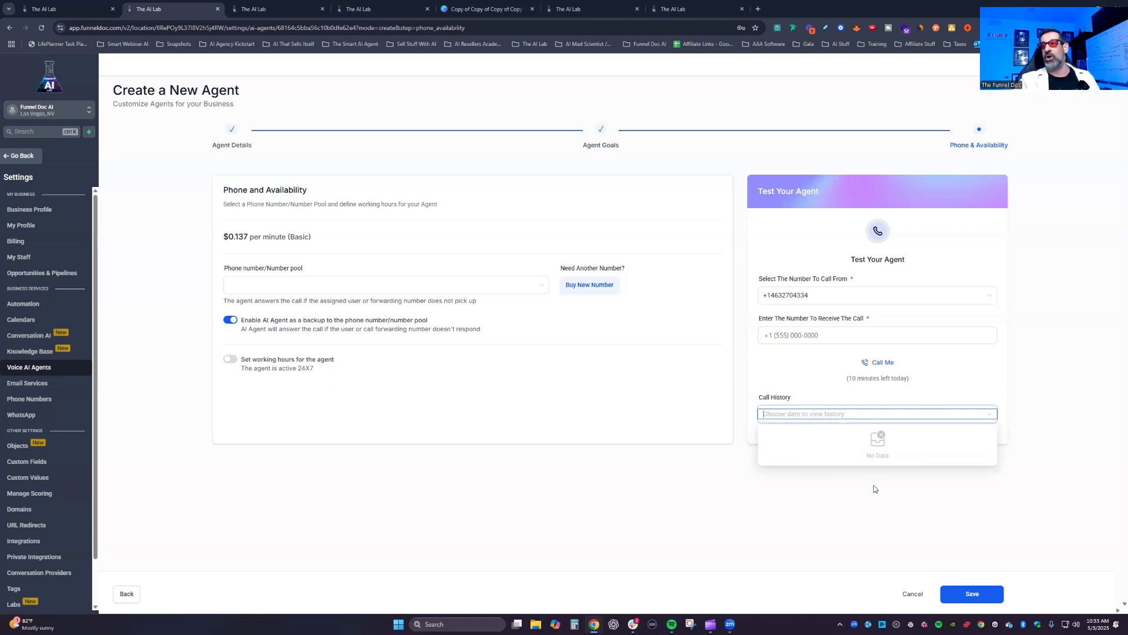
Save the new agent and return to the agent list
left_click(980, 591)
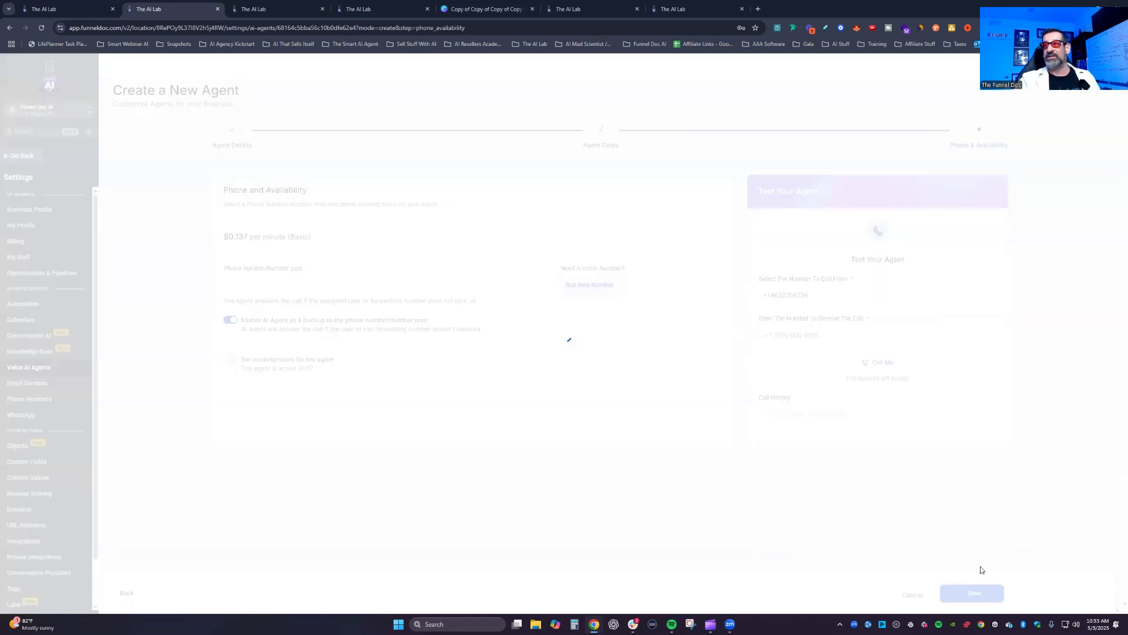
right_click(916, 301)
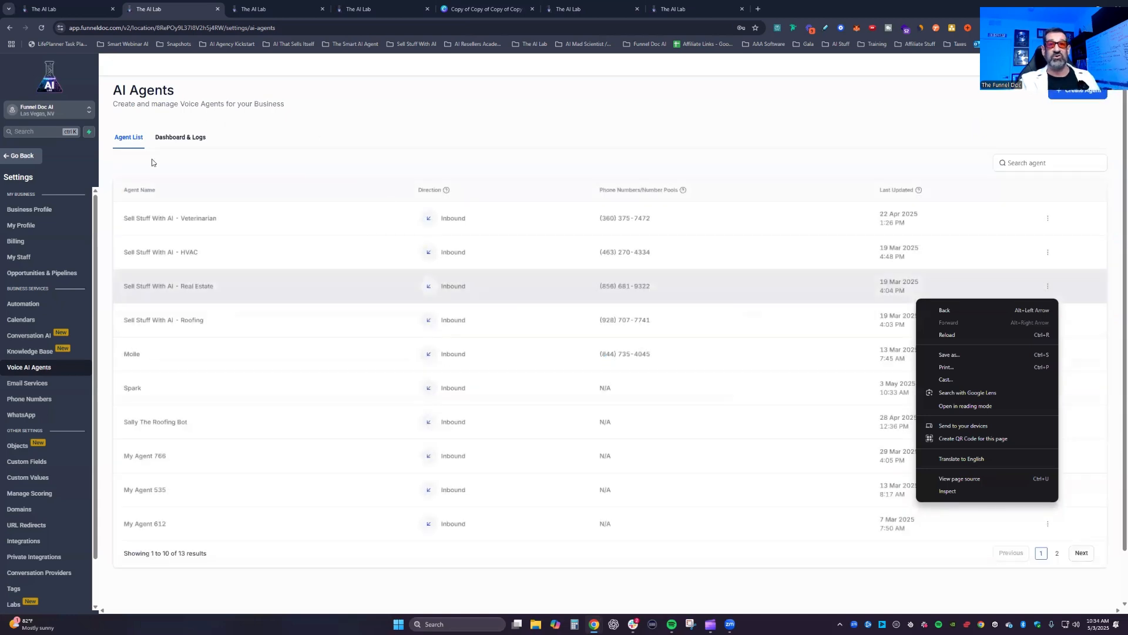
Open the voice agents' Dashboard & Logs and look over the call statistics, log table and filters
left_click(179, 138)
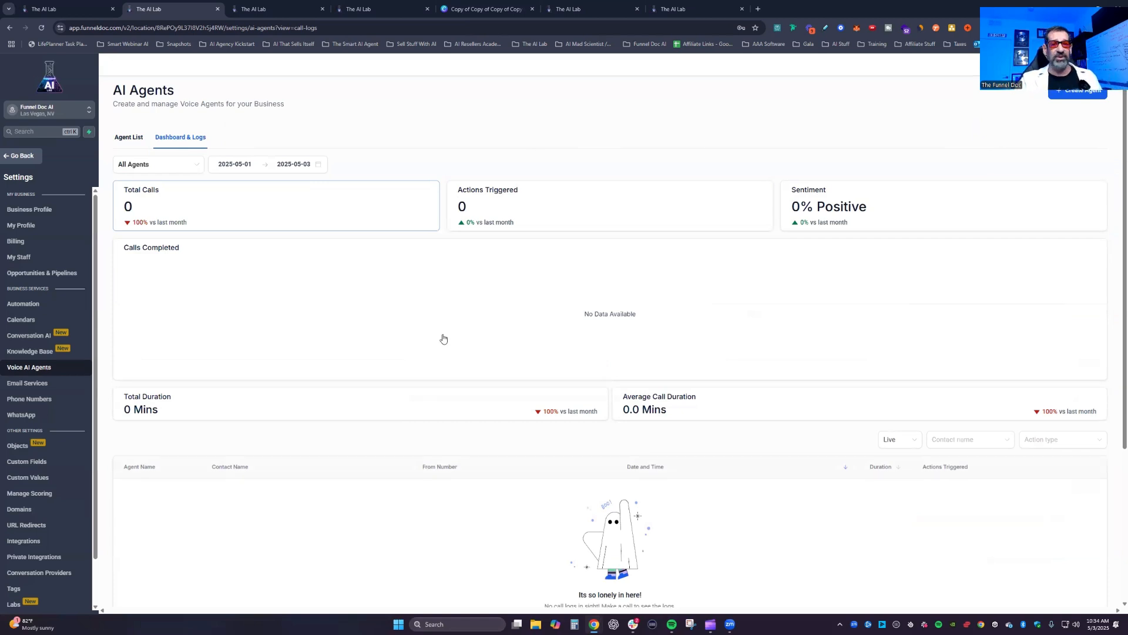
scroll(169, 402, "down", 2)
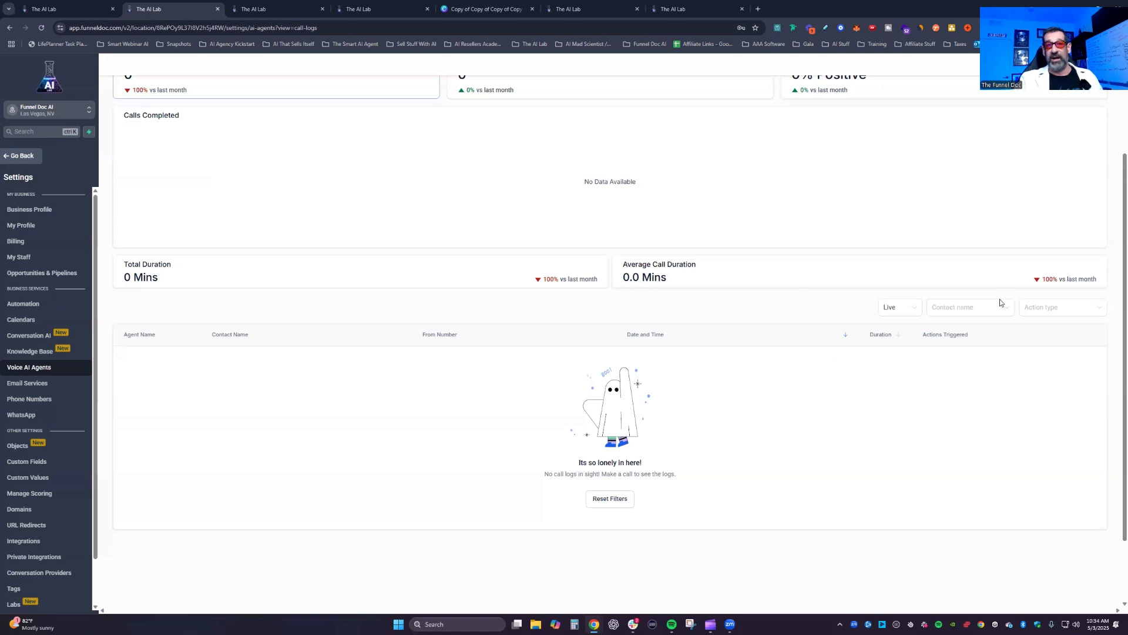
scroll(480, 406, "up", 3)
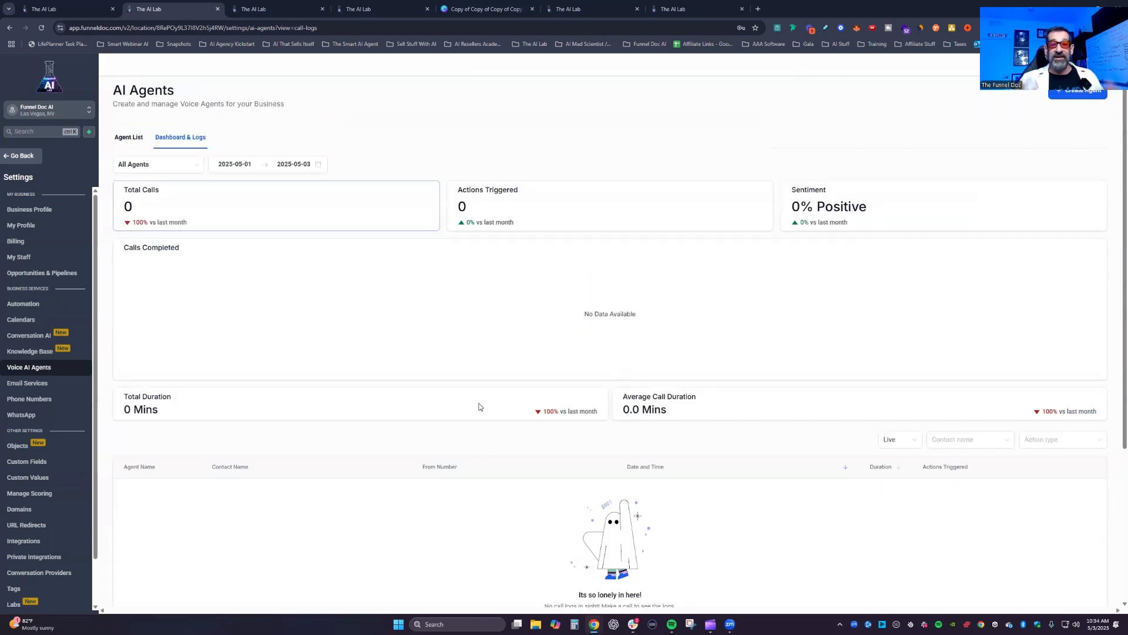